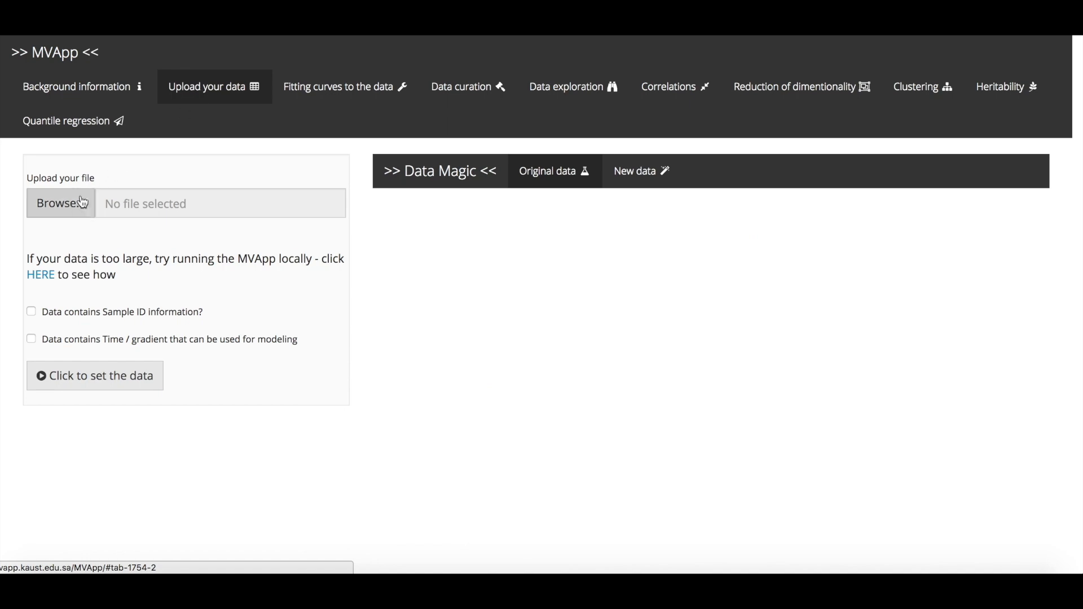
Step: Upload the file "9Acc_RGB day_MMJ specific.csv" from the MVApp-master folder and look across its columns
left_click(71, 205)
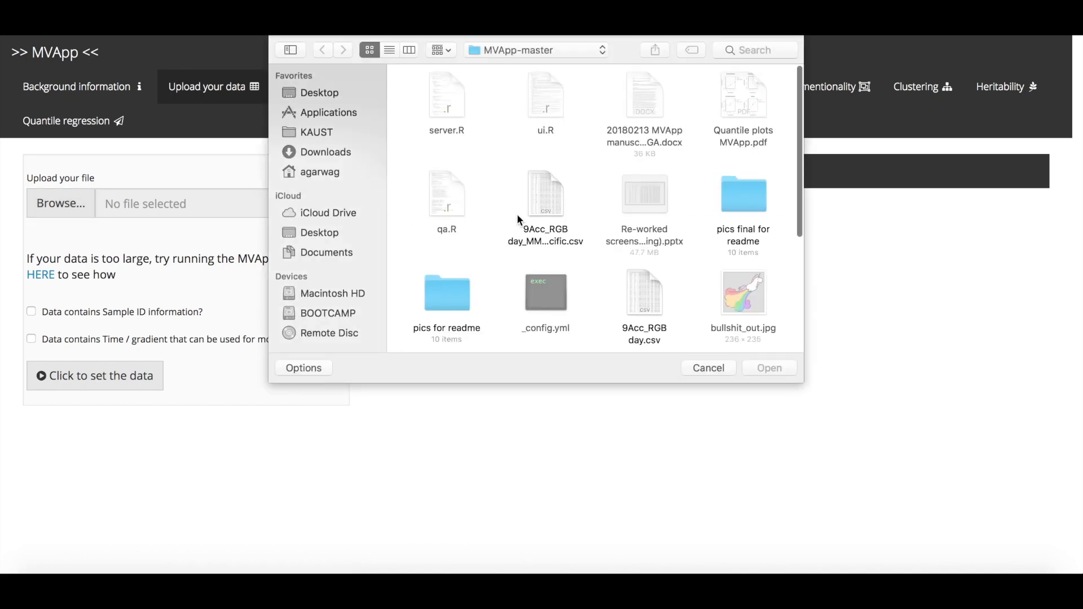
double_click(545, 203)
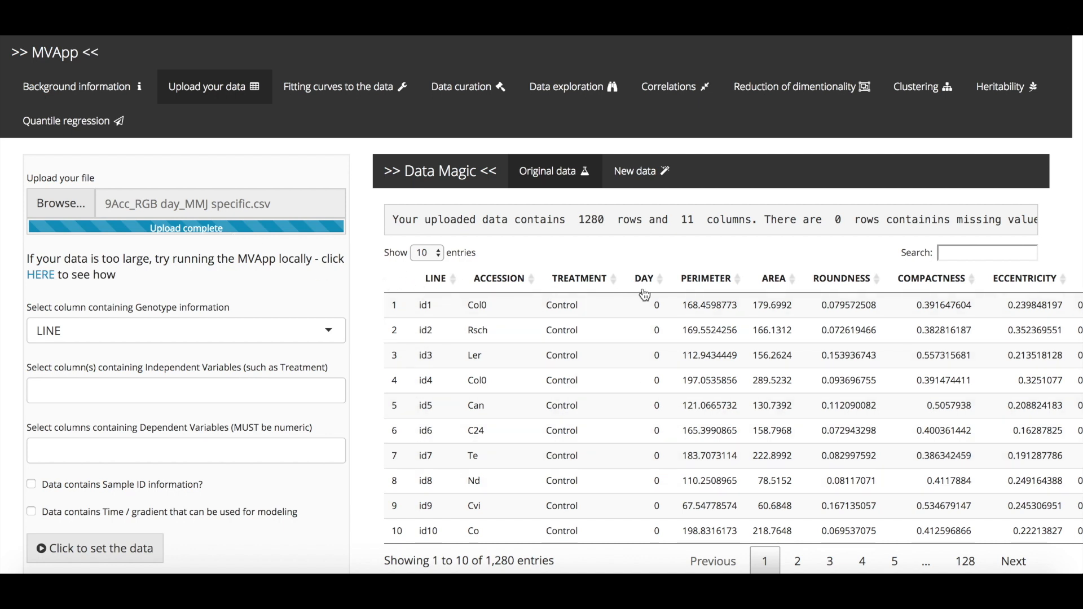
scroll(644, 295, "right", 3)
scroll(645, 295, "left", 3)
scroll(644, 294, "right", 1)
scroll(620, 235, "right", 3)
scroll(620, 235, "left", 3)
Step: Set ACCESSION as the genotype column and TREATMENT as the independent variable
left_click(188, 331)
left_click(129, 386)
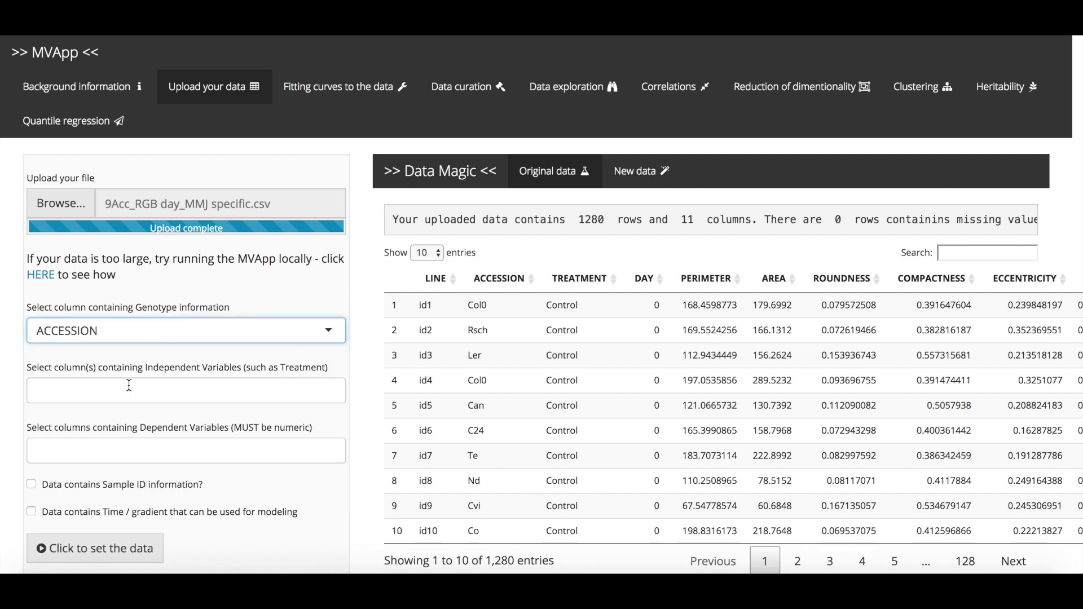
scroll(127, 384, "down", 1)
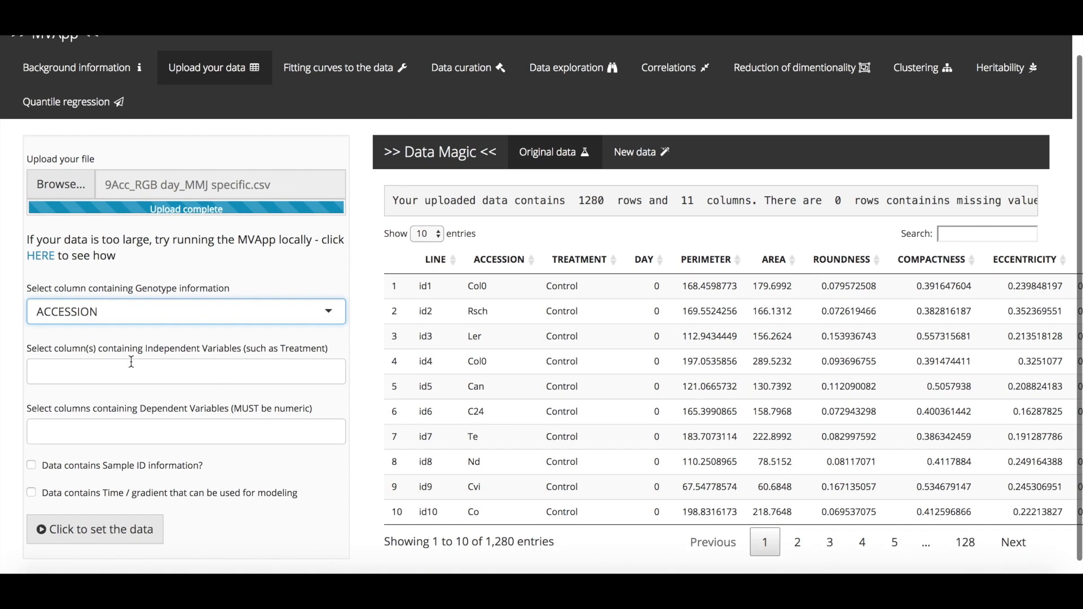
left_click(131, 371)
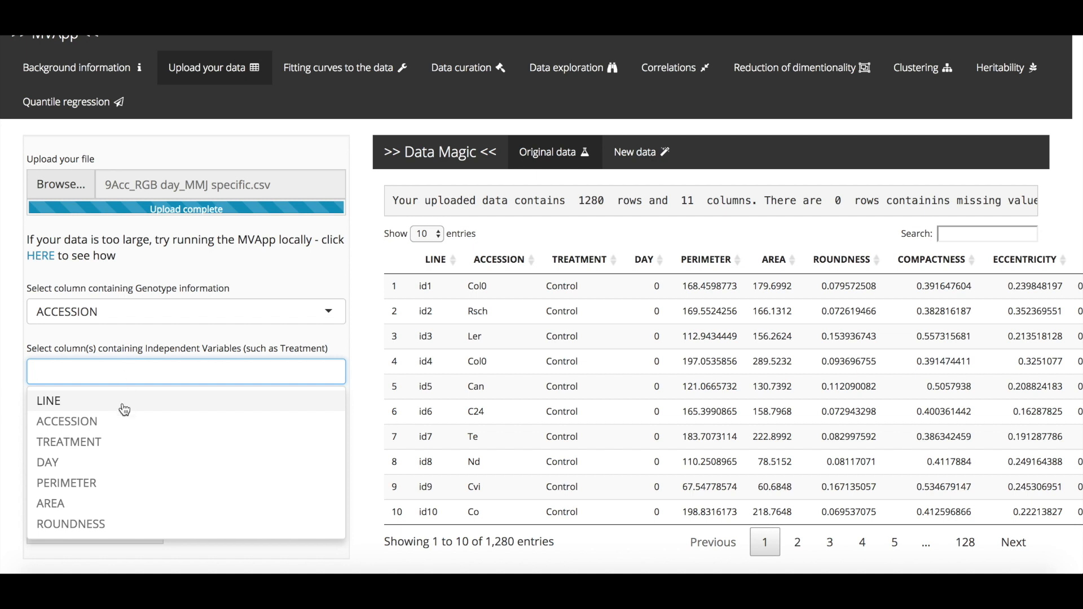
left_click(109, 441)
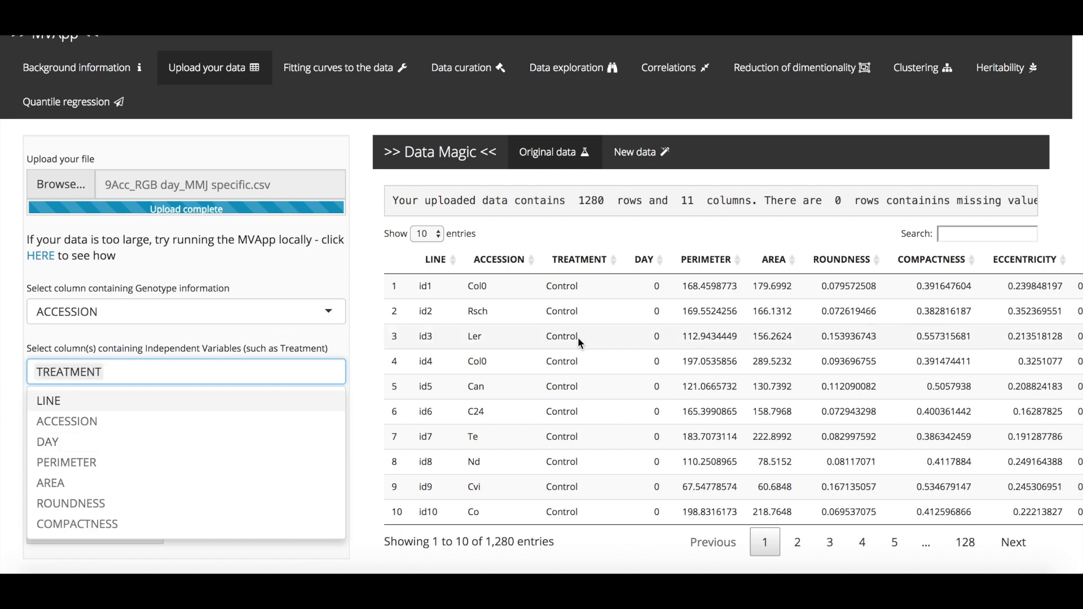
left_click(11, 427)
Step: Select PERIMETER, AREA, ROUNDNESS, COMPACTNESS, ECCENTRICITY, RMS and SOL as the dependent variables
left_click(113, 435)
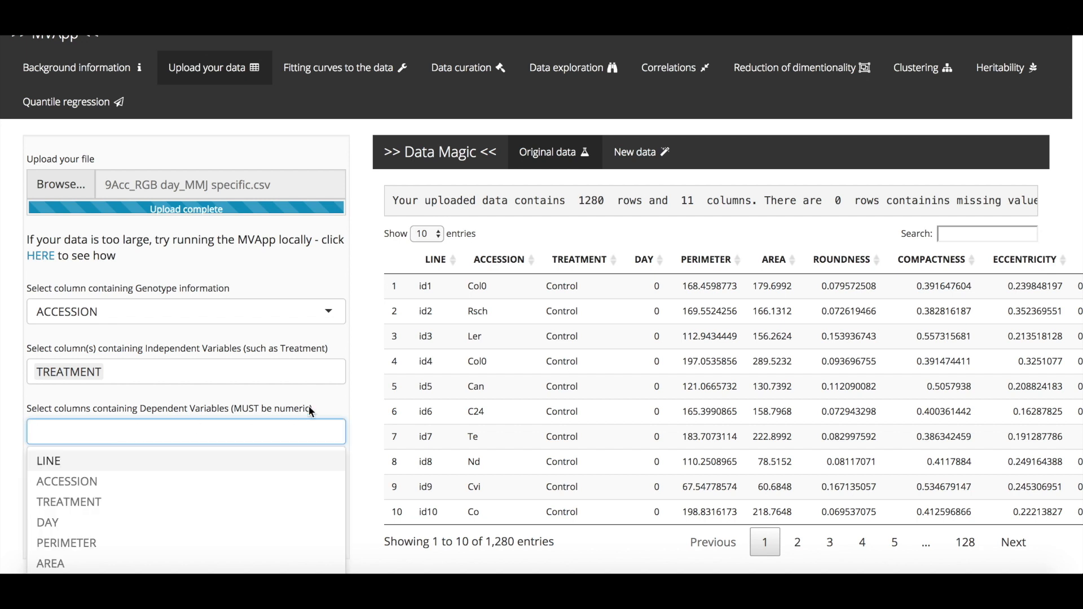
scroll(309, 407, "down", 1)
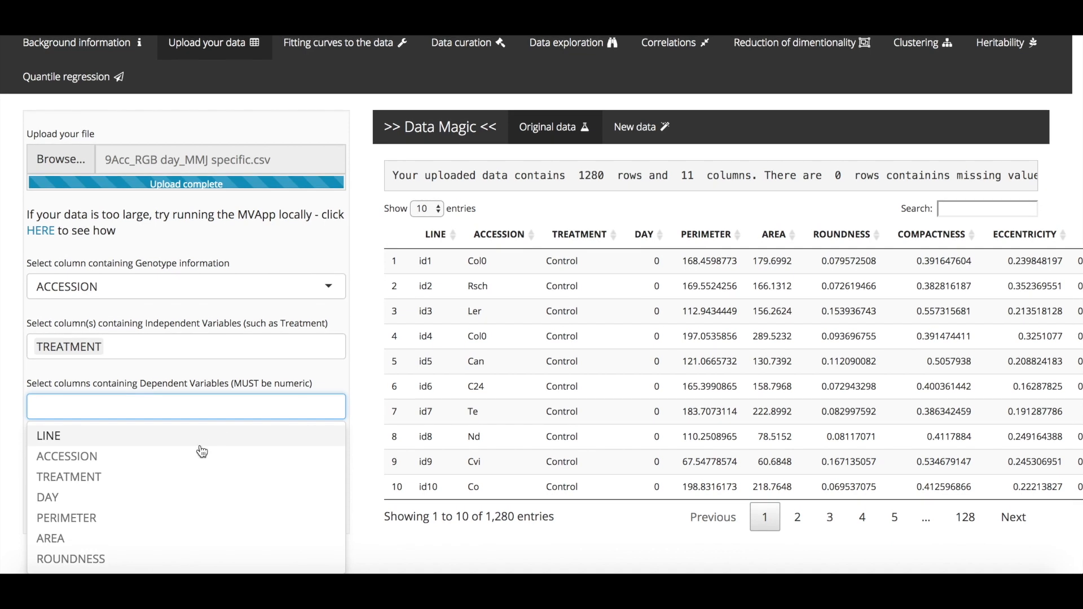
left_click(101, 518)
left_click(100, 519)
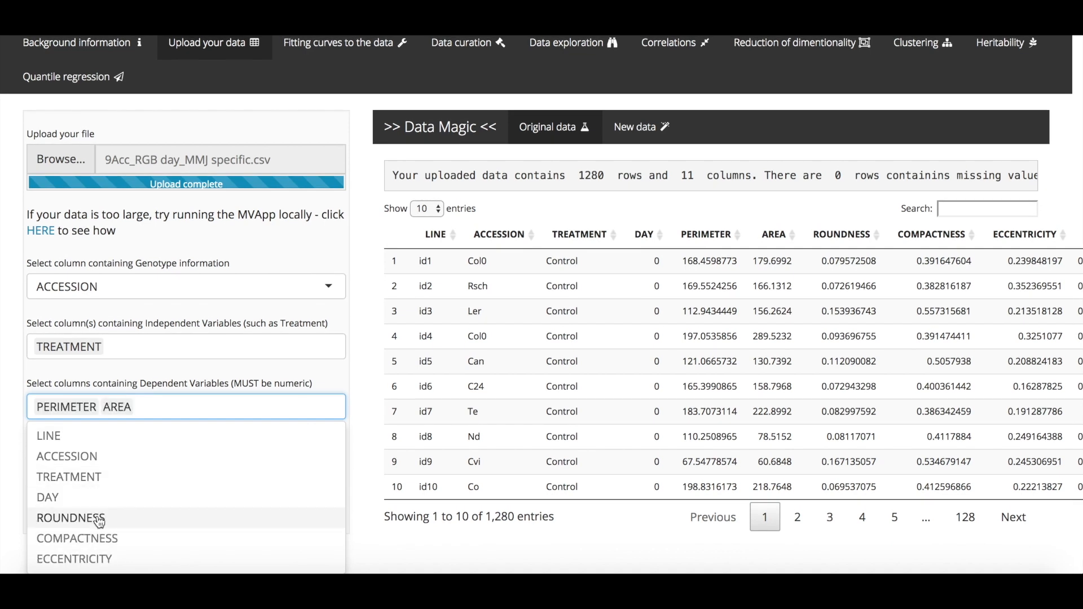
left_click(99, 519)
left_click(99, 519)
left_click(97, 519)
left_click(93, 539)
left_click(80, 541)
left_click(19, 461)
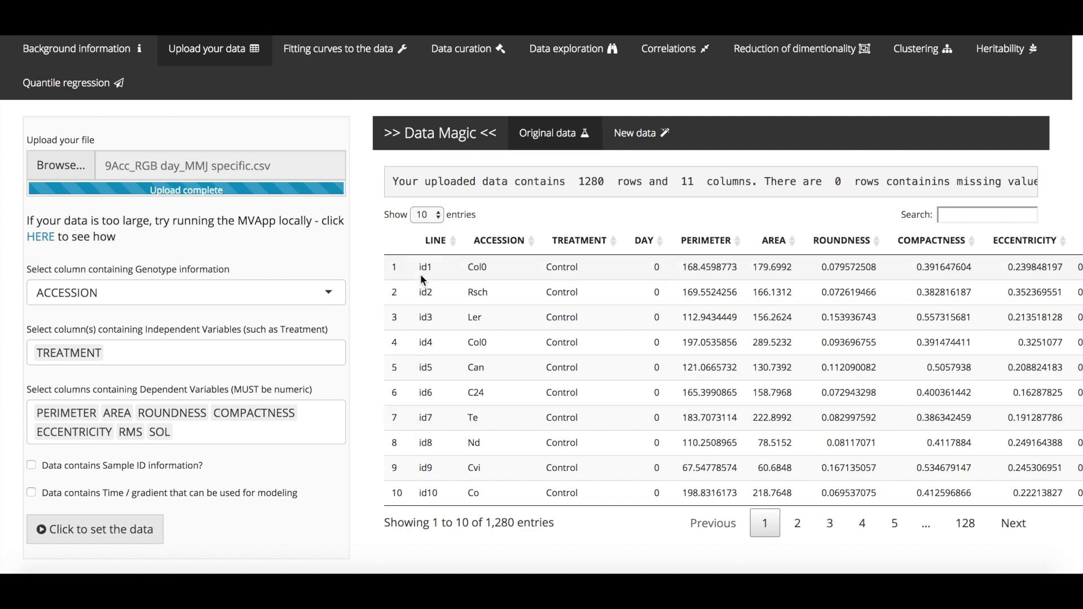
Step: Indicate that the data contains sample ID information and use LINE as the sample ID column
left_click(80, 471)
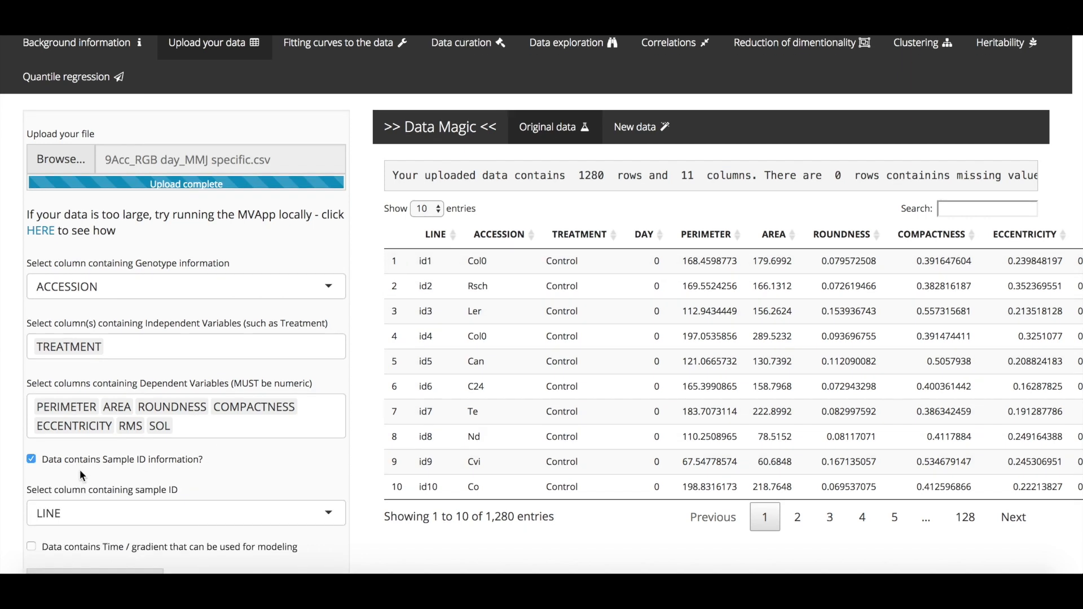
scroll(79, 469, "down", 2)
left_click(72, 457)
left_click(69, 459)
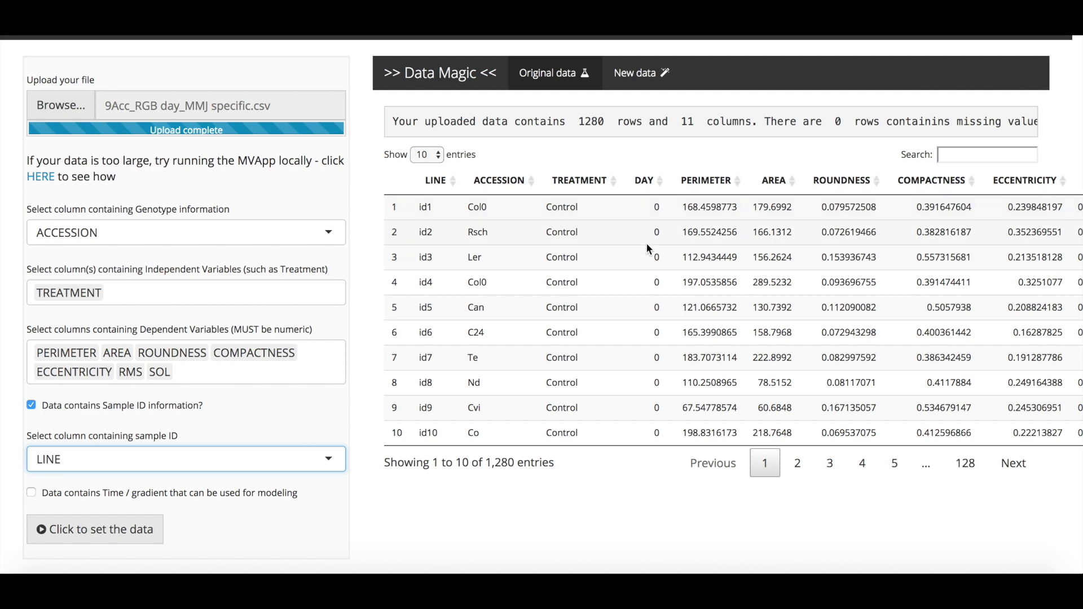
Step: Indicate that the data contains time information, use DAY as the time column, and set the data
left_click(73, 500)
scroll(73, 500, "down", 3)
left_click(49, 484)
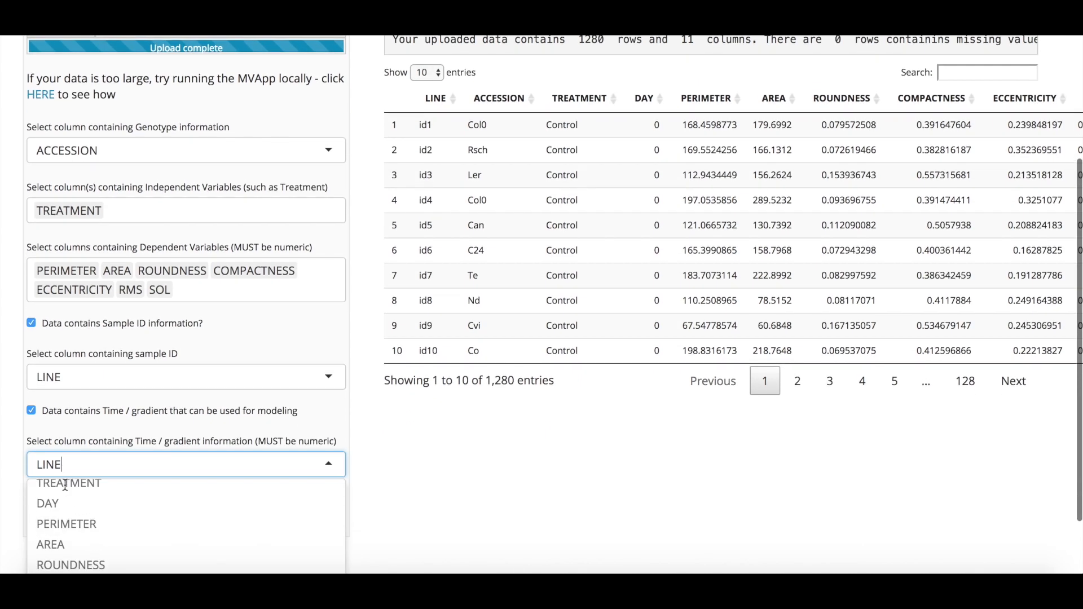
scroll(61, 502, "up", 2)
left_click(48, 500)
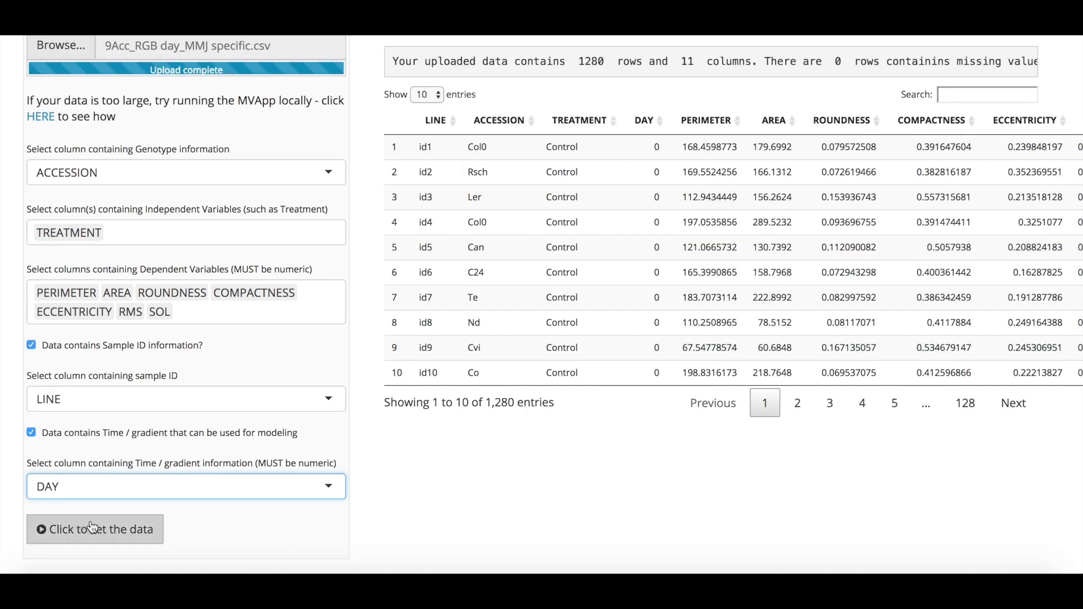
left_click(99, 539)
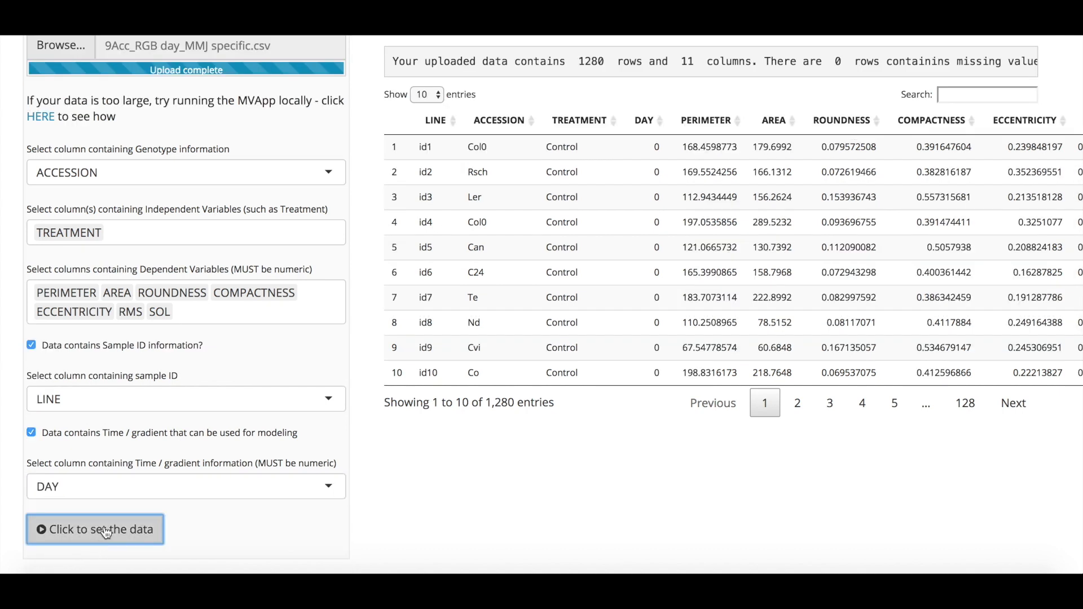
scroll(157, 167, "up", 3)
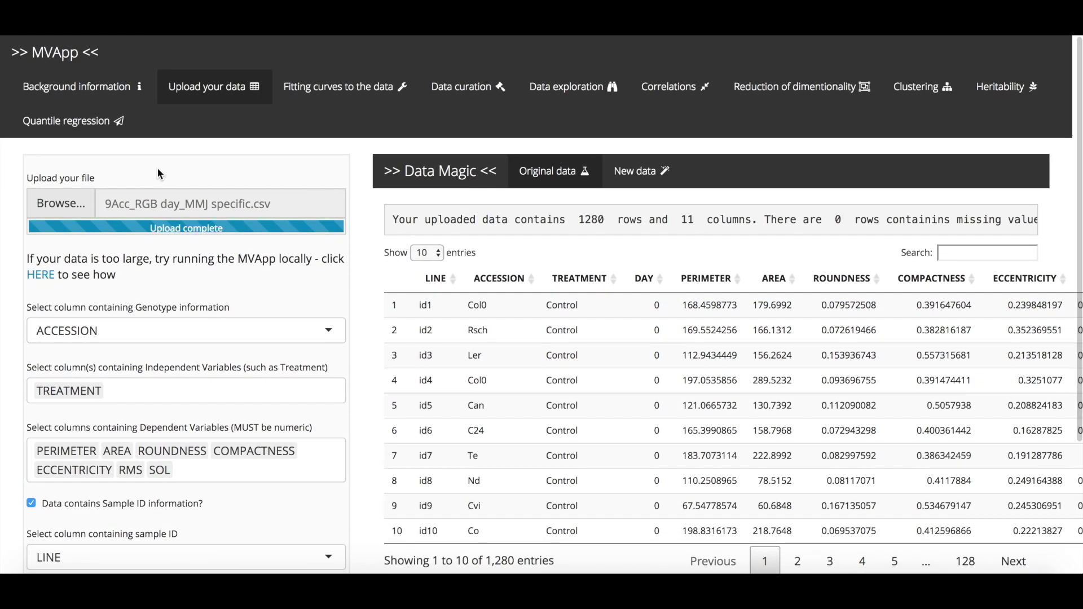
Step: Open the quantile regression module, keeping raw data as the dataset and PERIMETER as the response variable
left_click(87, 130)
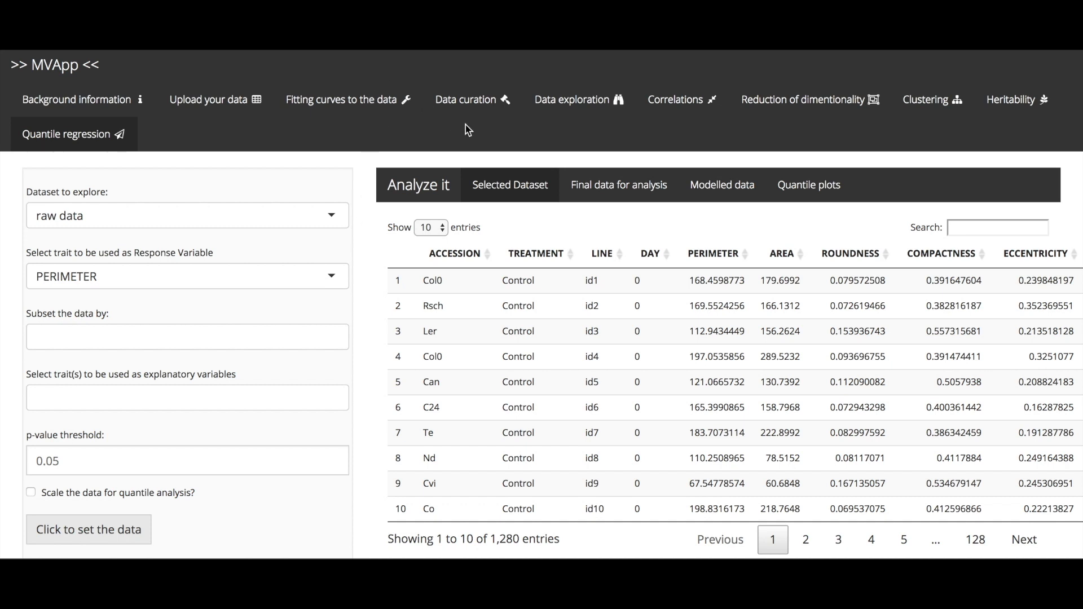
left_click(325, 216)
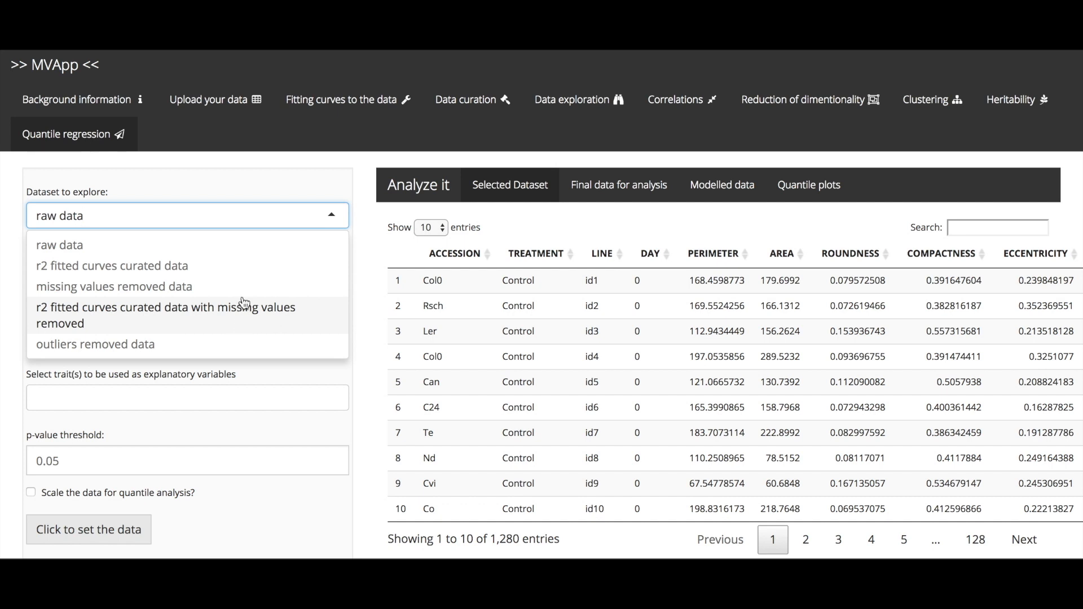
left_click(338, 220)
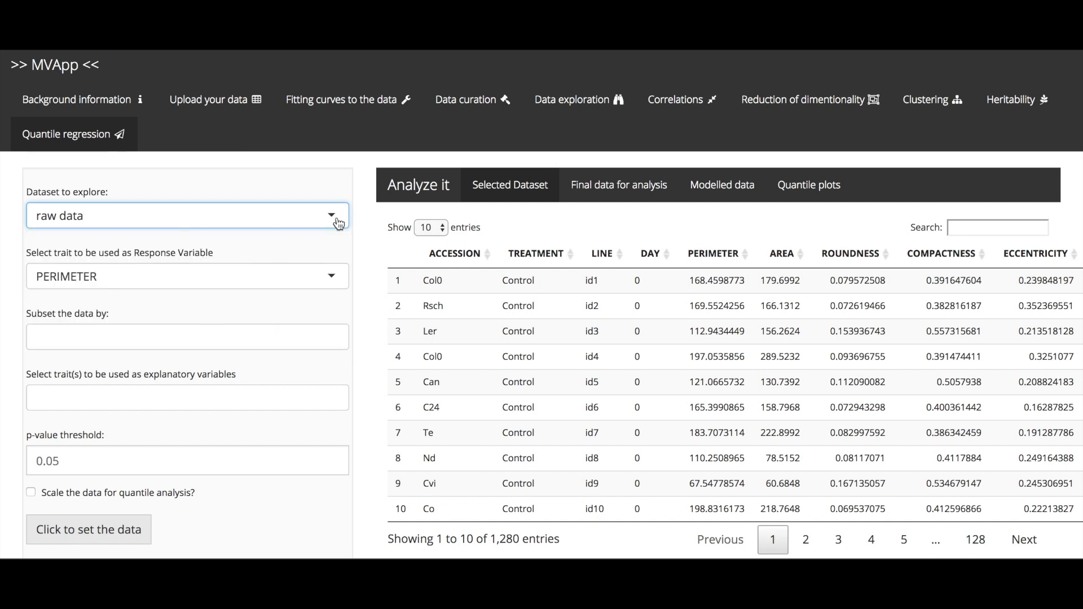
left_click(336, 281)
left_click(338, 278)
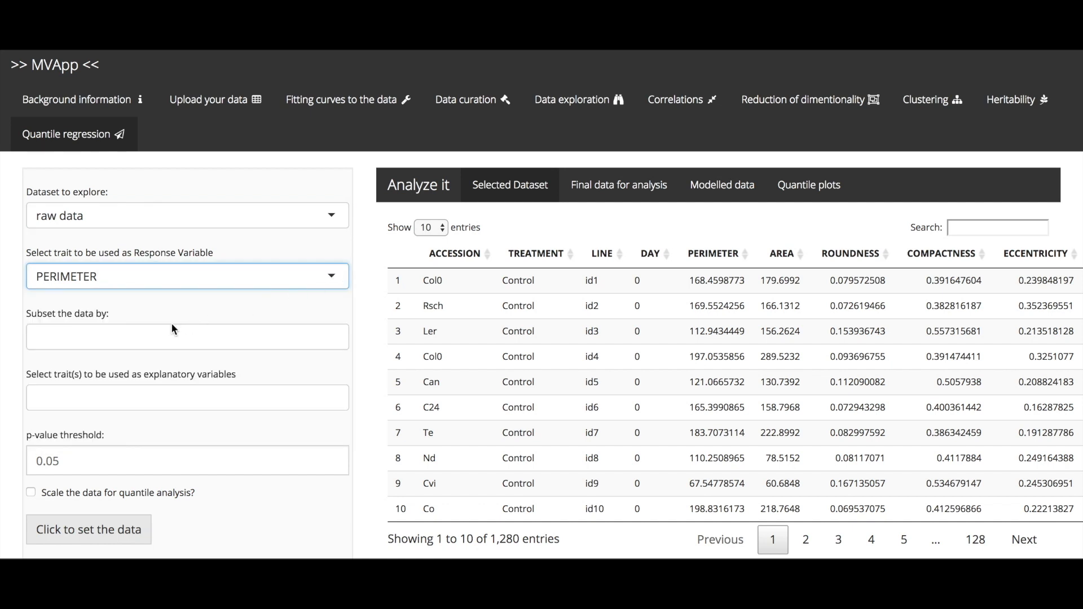
Step: Subset the quantile regression data by TREATMENT and DAY
left_click(154, 333)
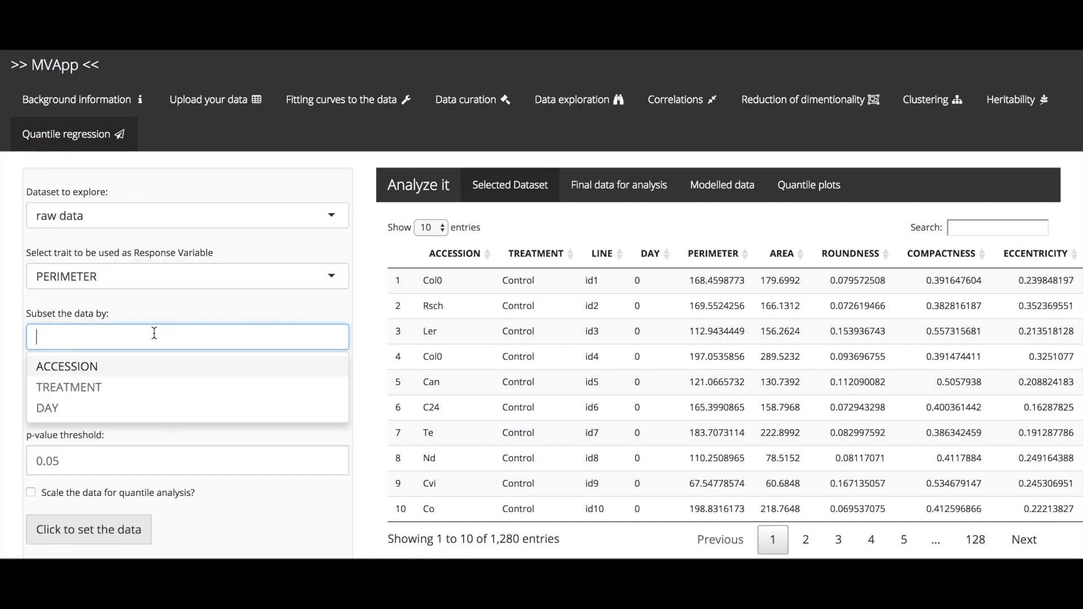
left_click(116, 390)
left_click(12, 355)
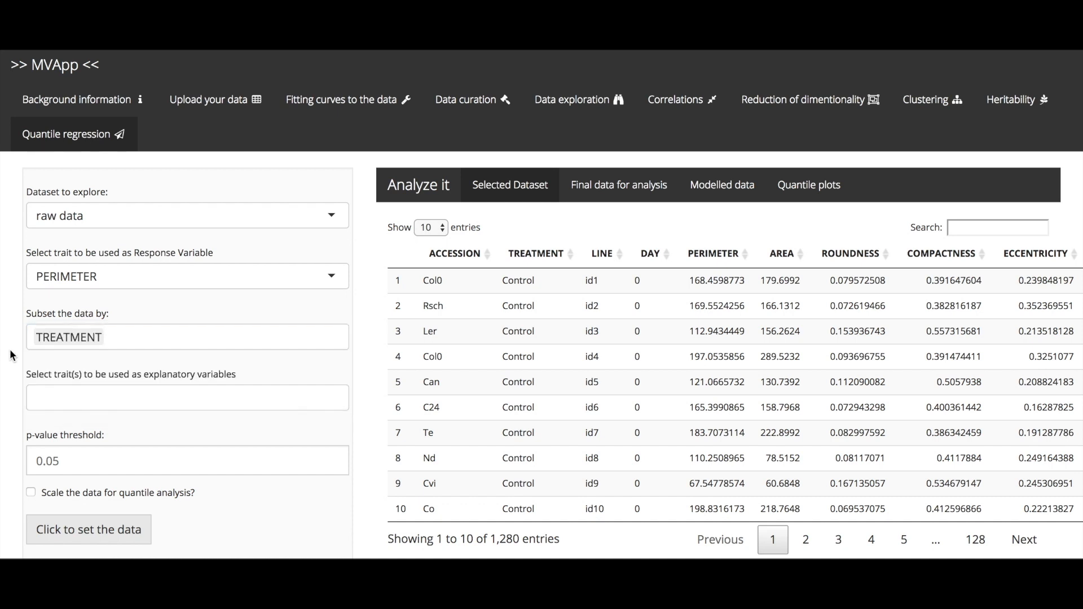
left_click(184, 343)
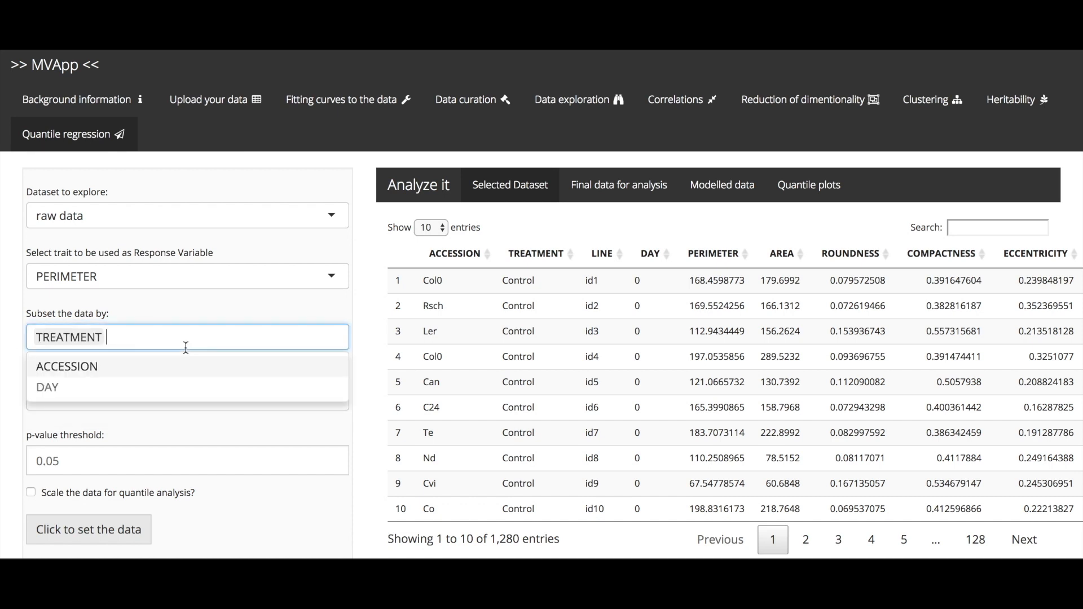
left_click(157, 386)
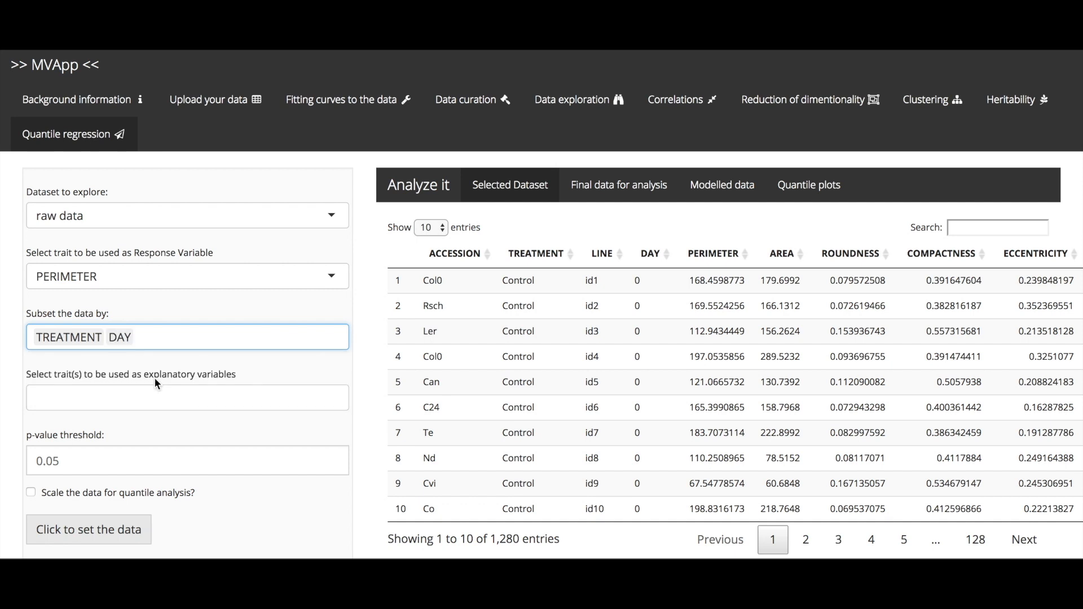
Step: Select AREA, ROUNDNESS, COMPACTNESS, ECCENTRICITY, RMS and SOL as the explanatory variables
left_click(86, 389)
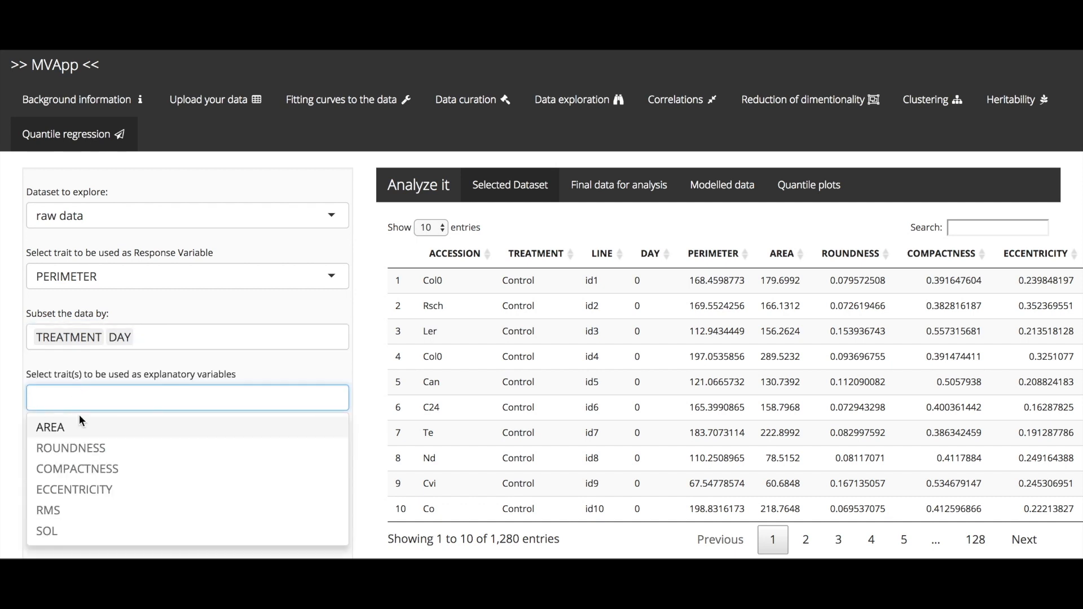
left_click(76, 430)
left_click(76, 430)
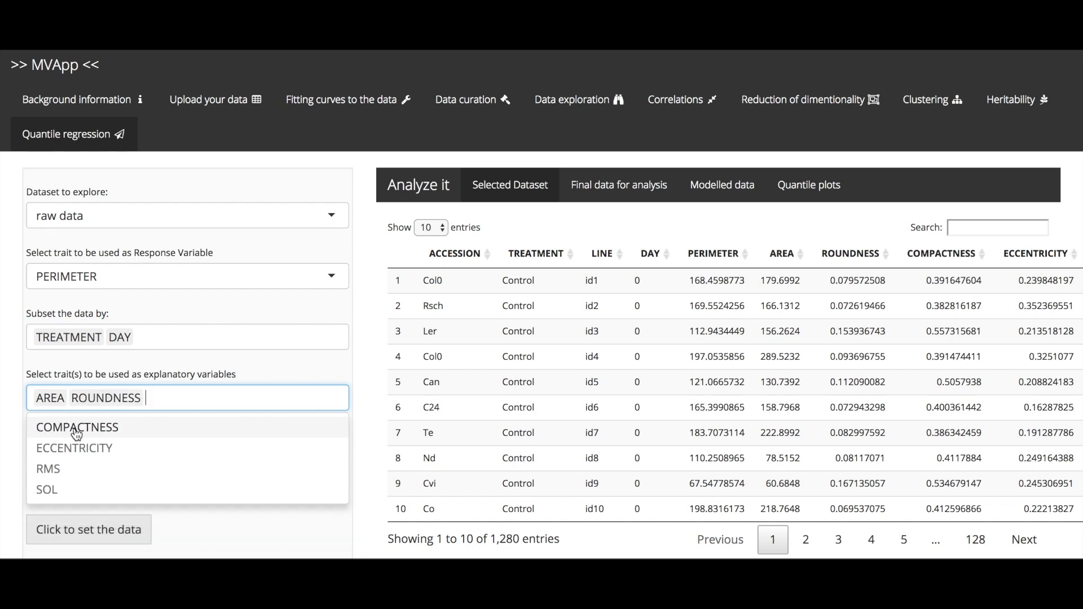
left_click(76, 430)
left_click(77, 430)
left_click(76, 430)
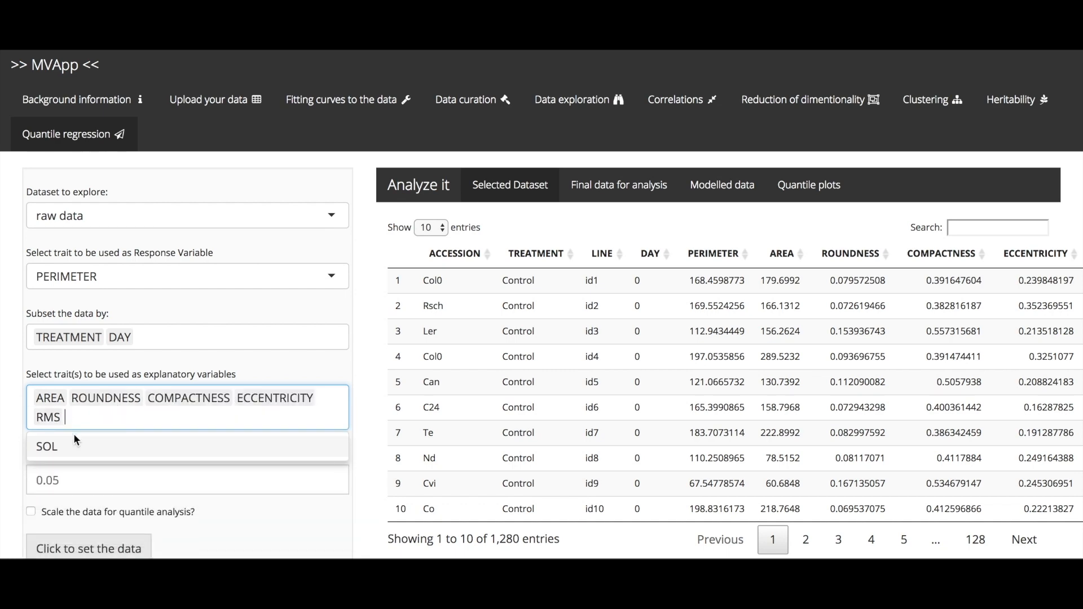
left_click(75, 439)
Step: Keep the p-value threshold at 0.05, enable scaling for quantile analysis, and set the data
scroll(231, 441, "down", 1)
left_click(231, 477)
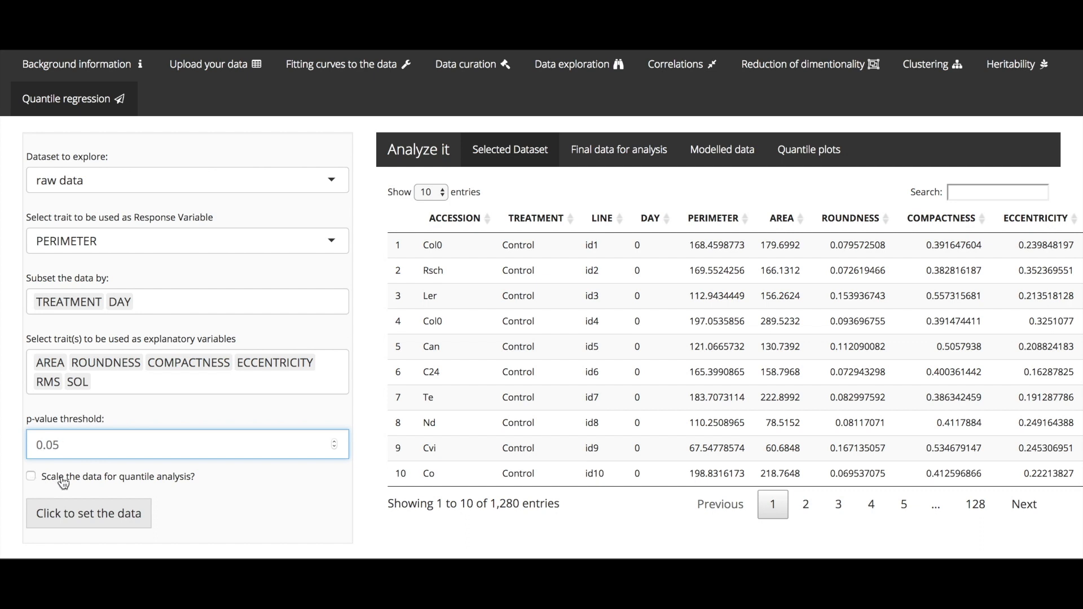
left_click(31, 476)
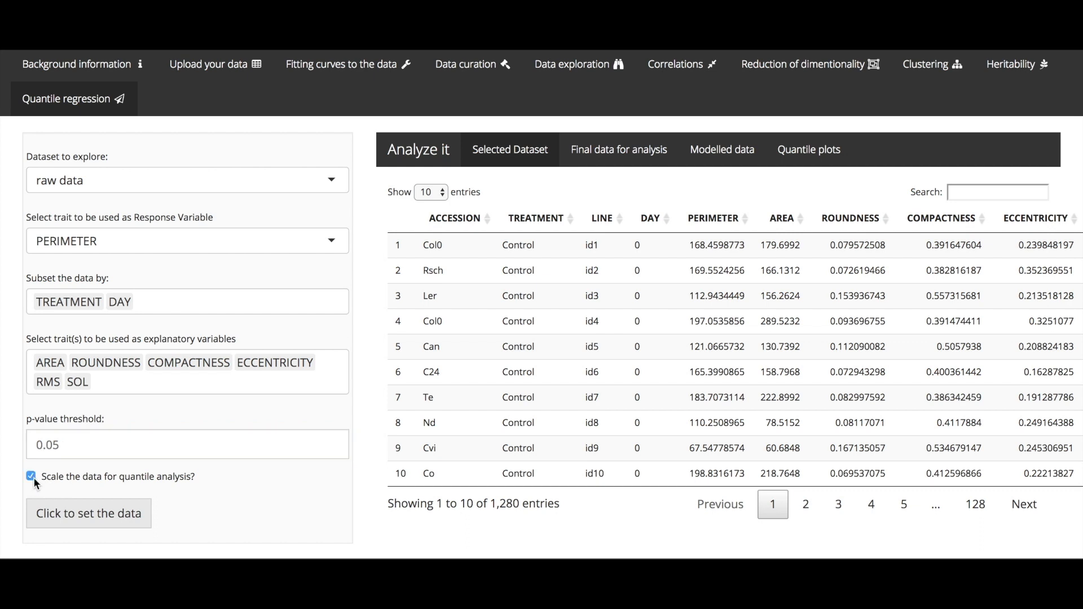
left_click(73, 520)
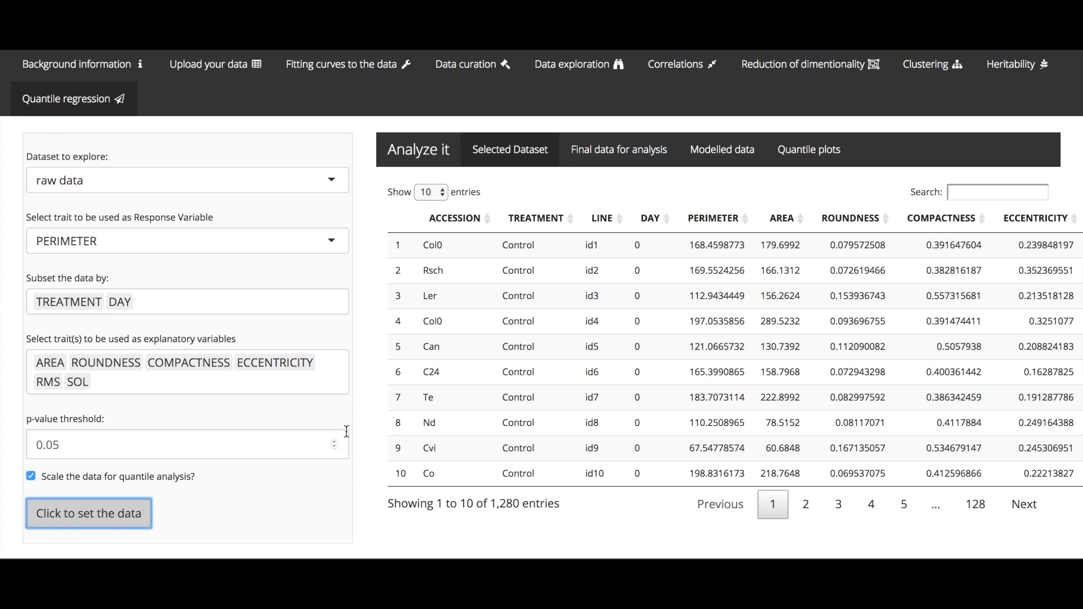
Step: Look across the columns of the final data for analysis and bring up the modelled data
left_click(608, 162)
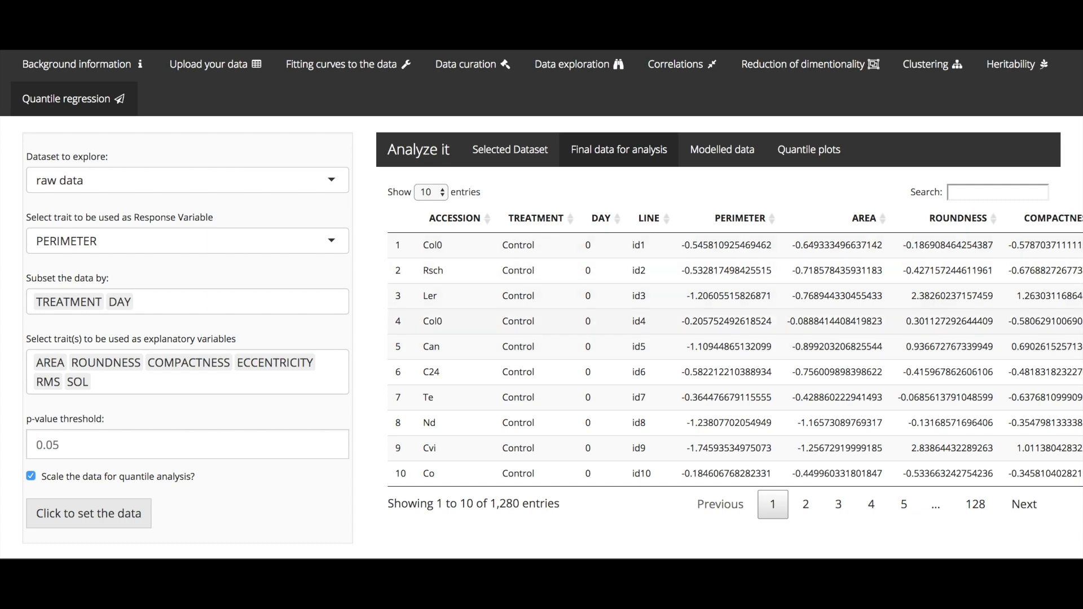
scroll(971, 360, "right", 6)
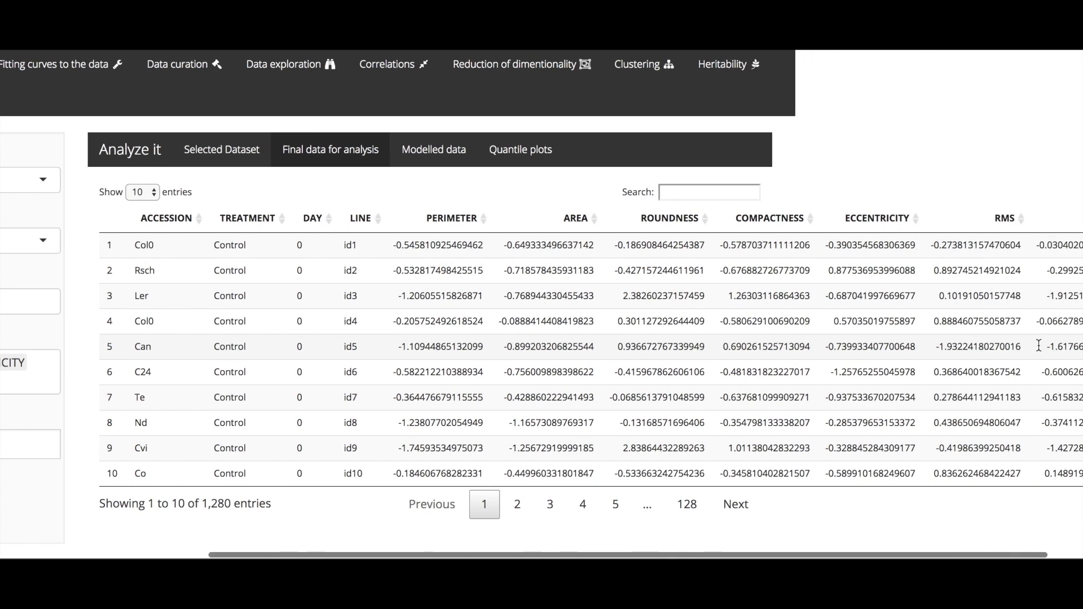
scroll(1039, 346, "left", 6)
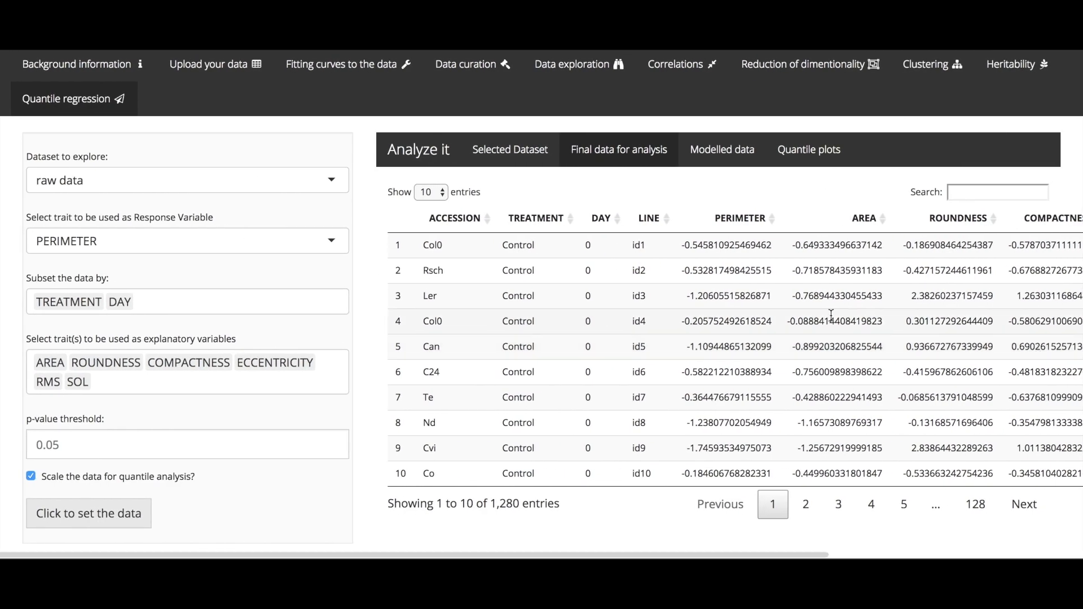
scroll(723, 213, "up", 2)
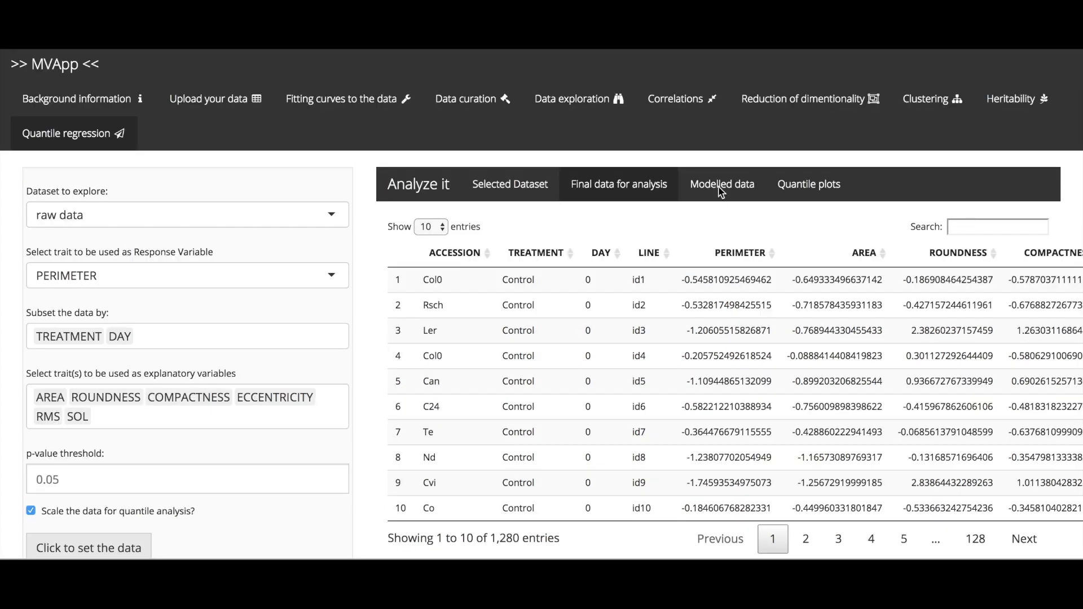
left_click(720, 189)
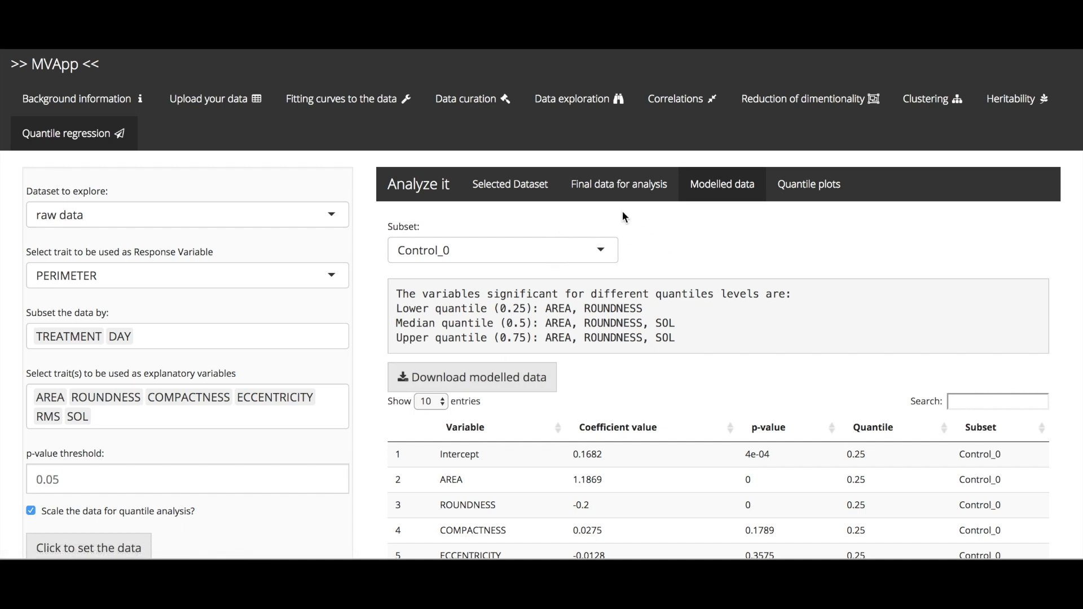
Step: Compare the significant variables for the Salt_0 and Control_0 subsets and examine the modelled data table
left_click(590, 252)
left_click(528, 296)
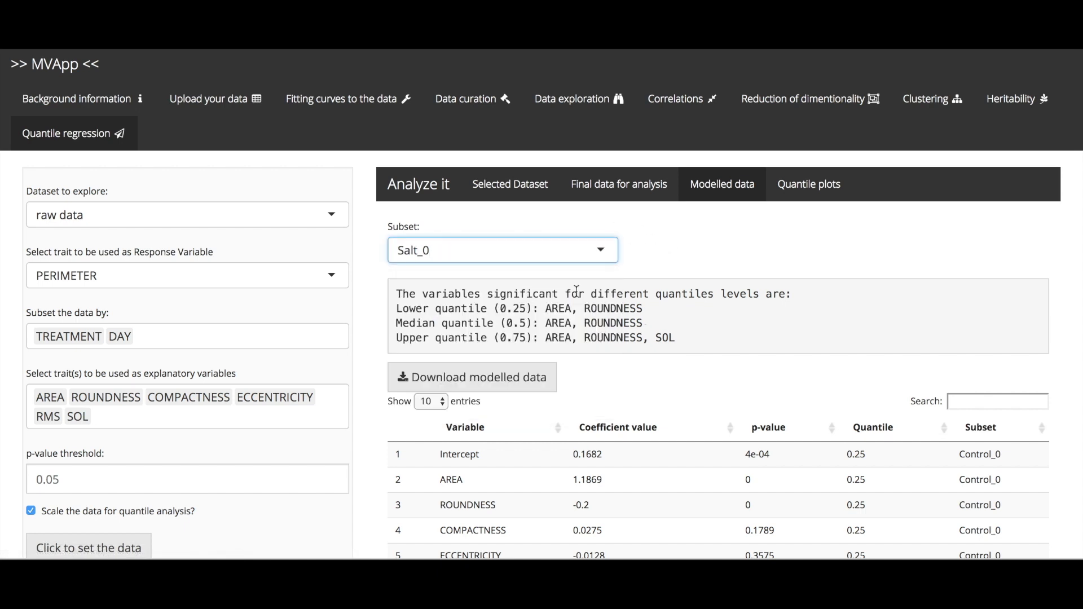
left_click(572, 252)
left_click(526, 281)
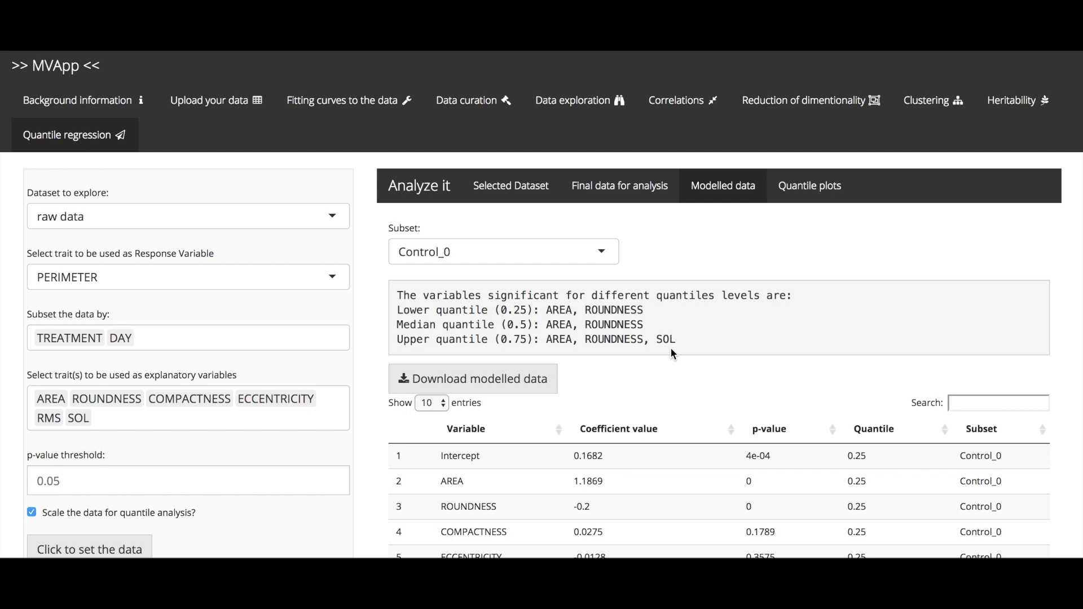
scroll(601, 395, "down", 3)
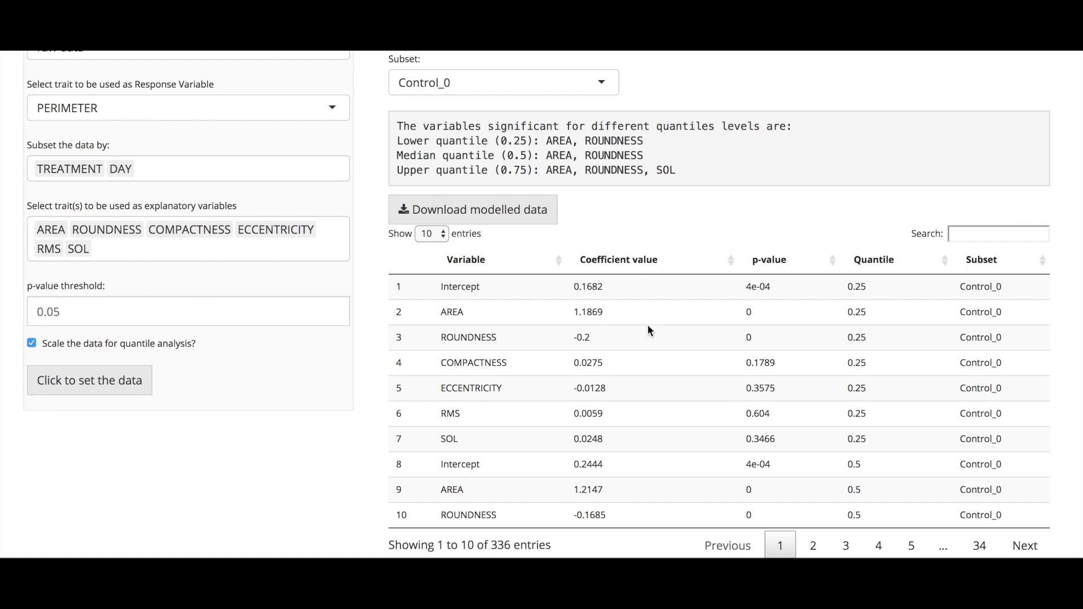
scroll(509, 384, "up", 2)
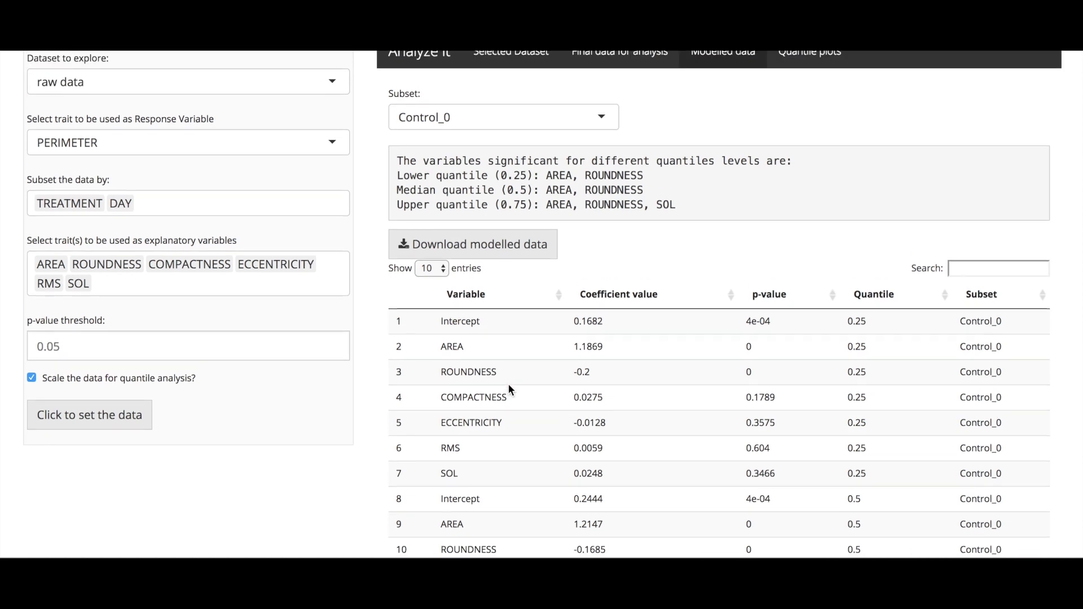
scroll(602, 256, "down", 2)
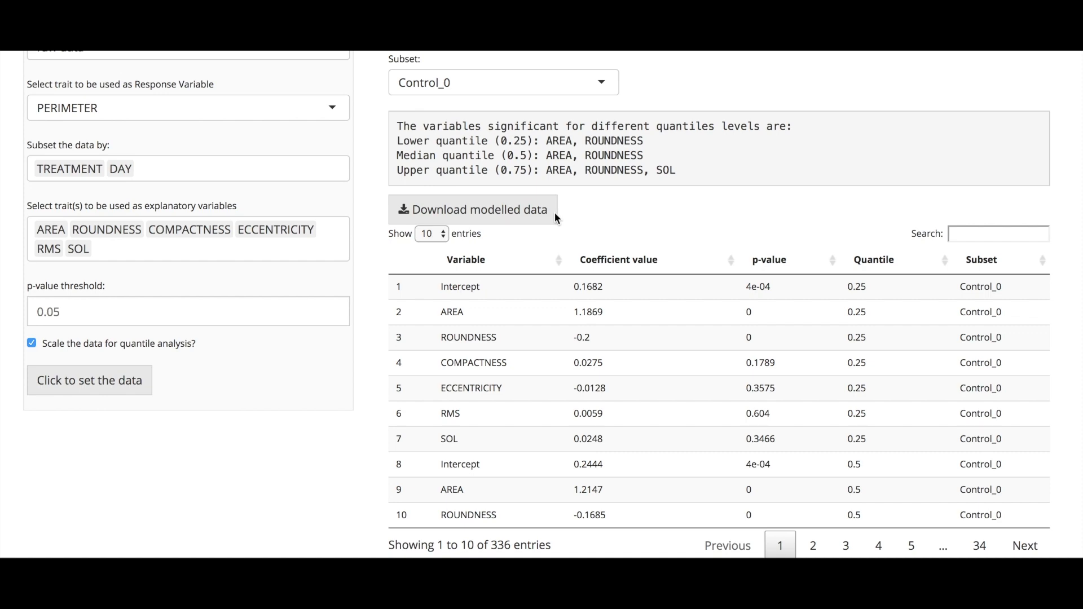
scroll(554, 212, "up", 5)
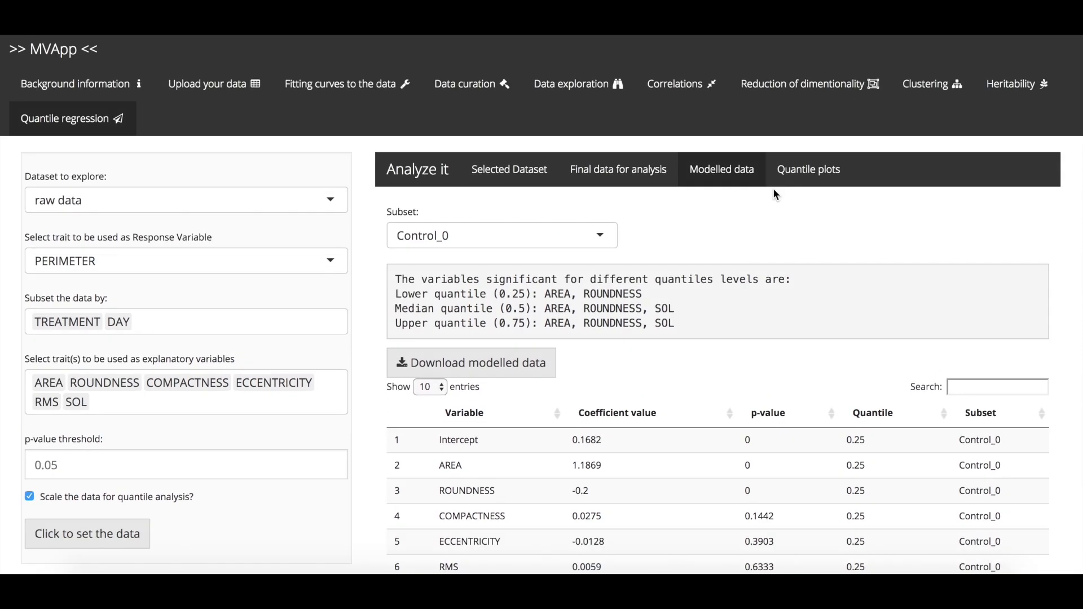
Step: Plot the AREA quantile coefficients as a single plot grouped by TREATMENT for day subset 0
left_click(803, 176)
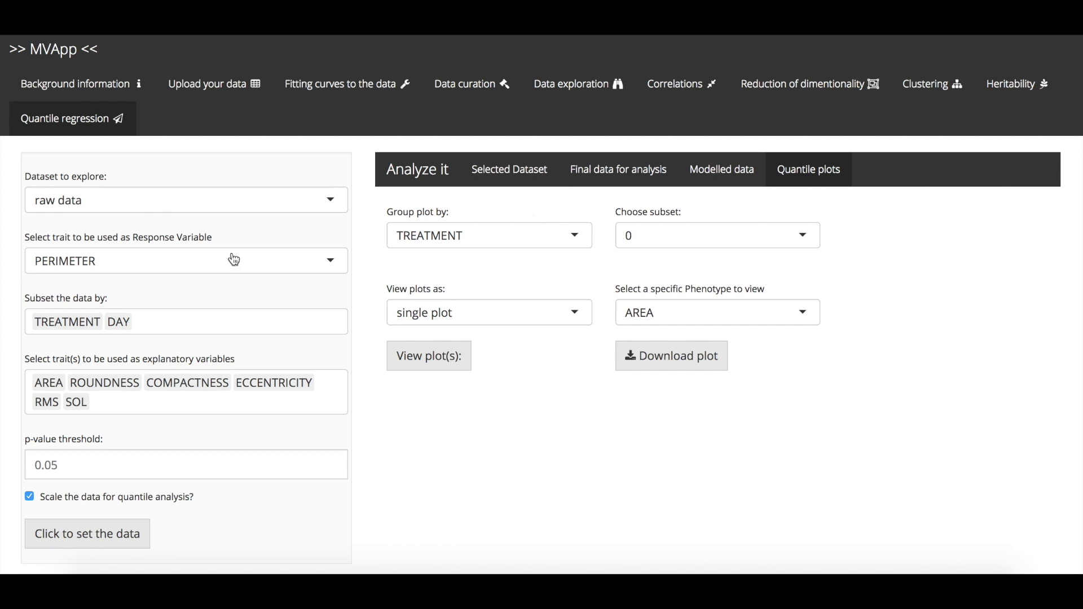
left_click(441, 242)
left_click(441, 242)
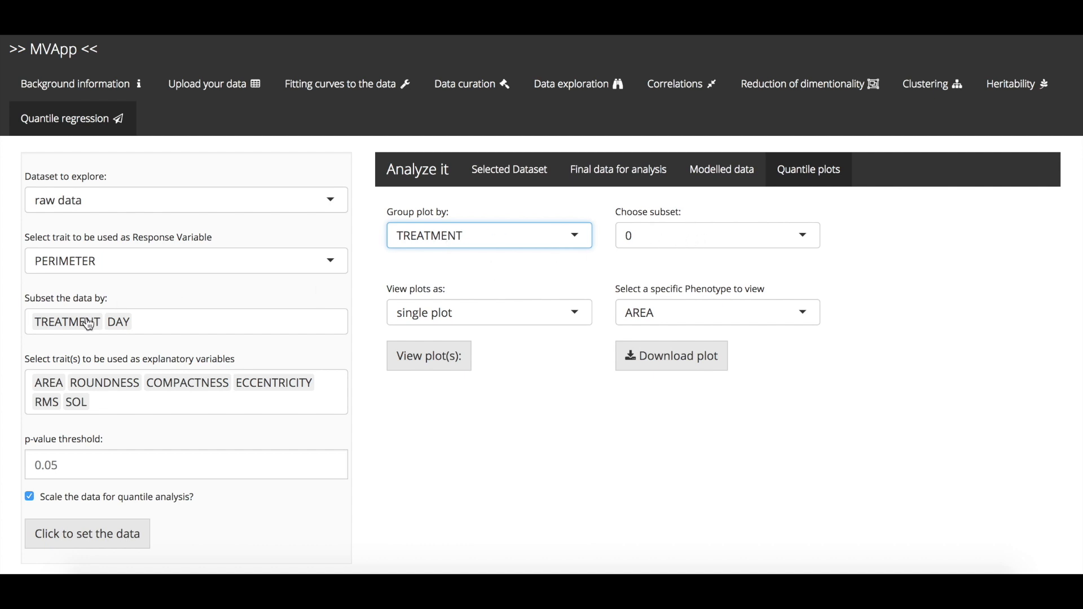
left_click(675, 238)
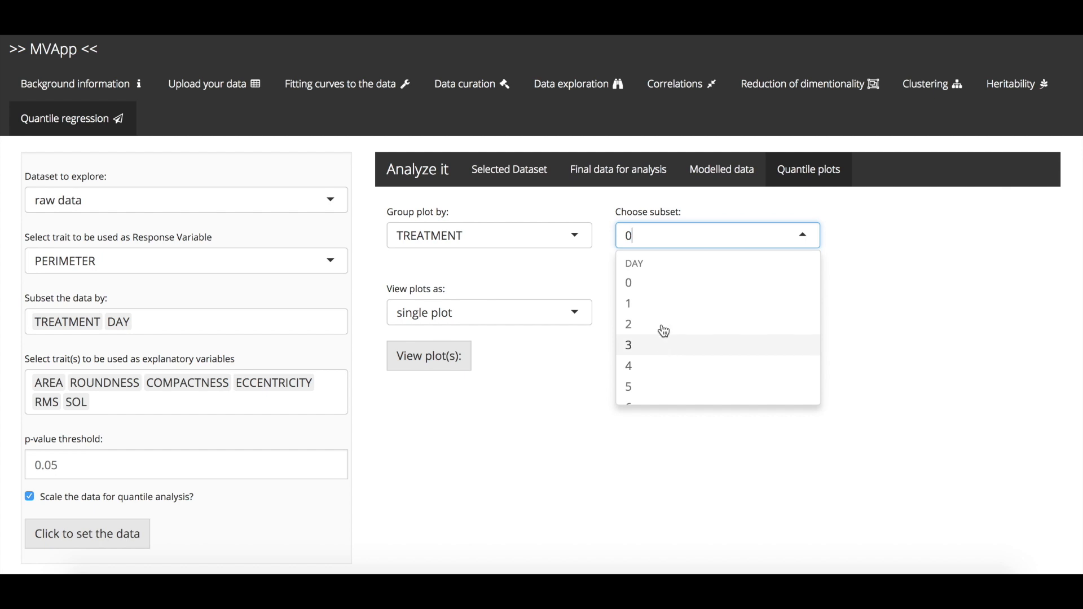
left_click(654, 288)
left_click(652, 286)
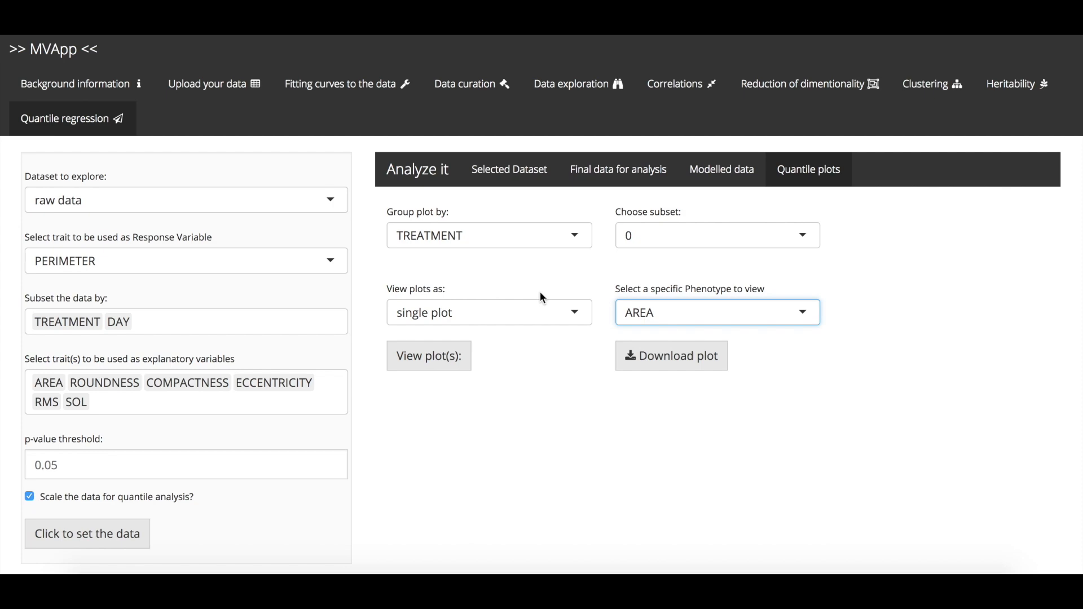
left_click(456, 366)
scroll(453, 364, "down", 3)
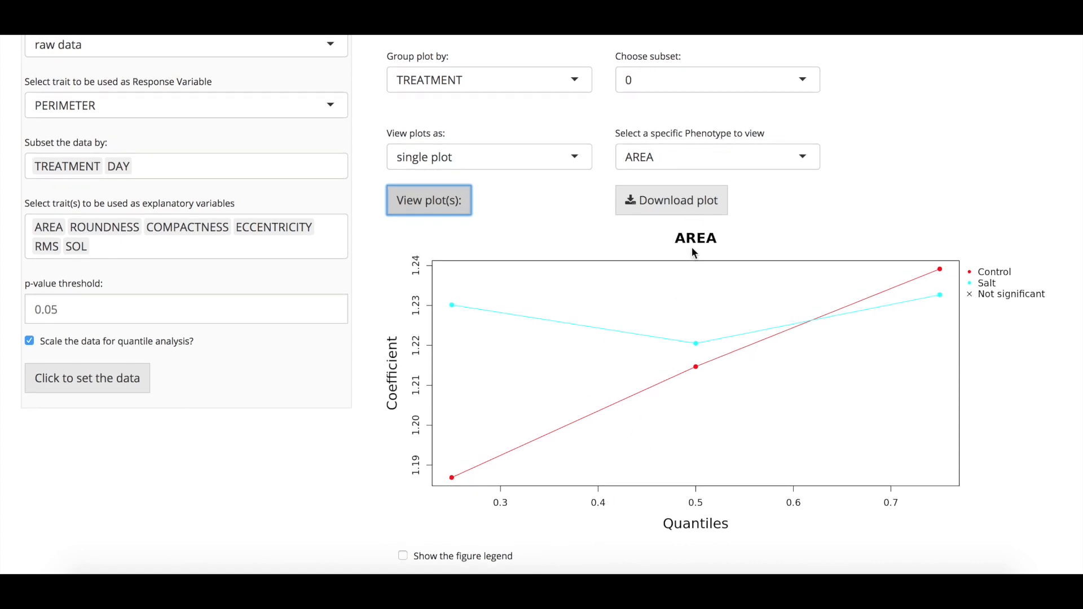
left_click(686, 158)
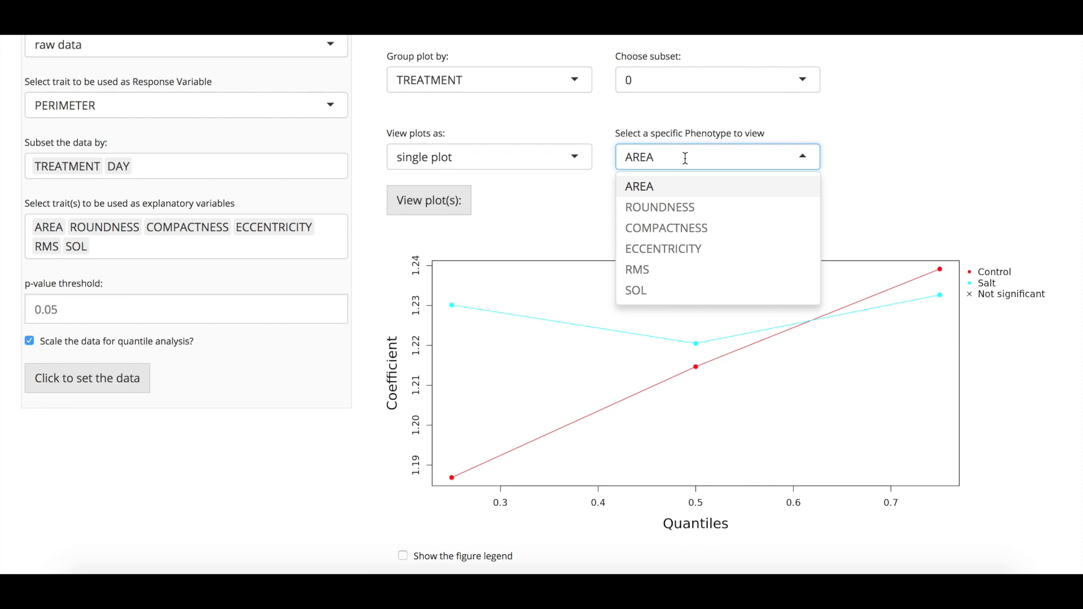
left_click(686, 161)
left_click(685, 159)
left_click(620, 162)
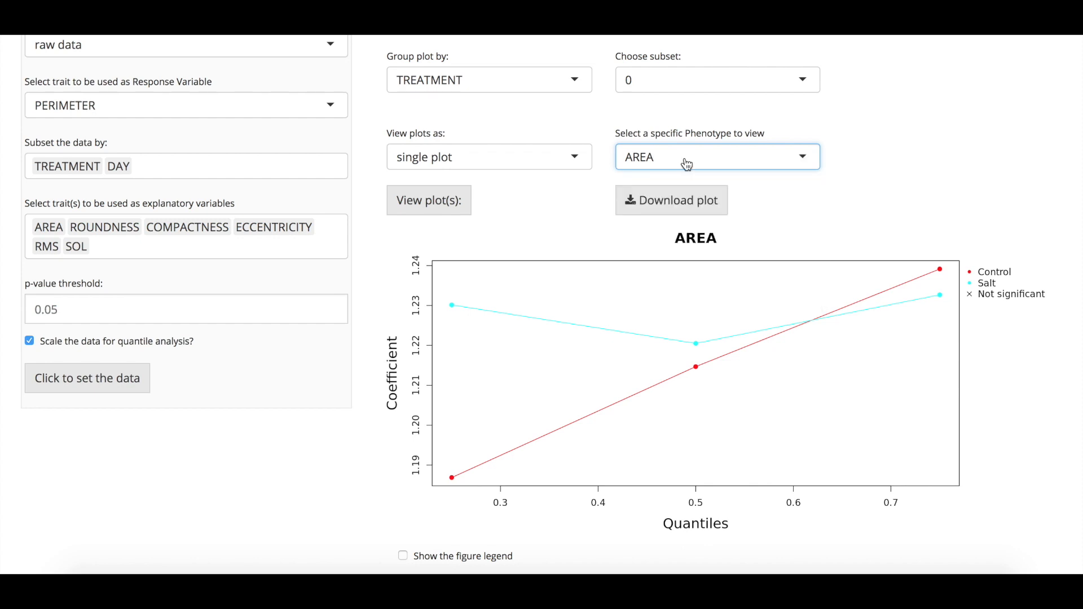
Step: Display the quantile results as multiple plots and show the figure legend
left_click(518, 162)
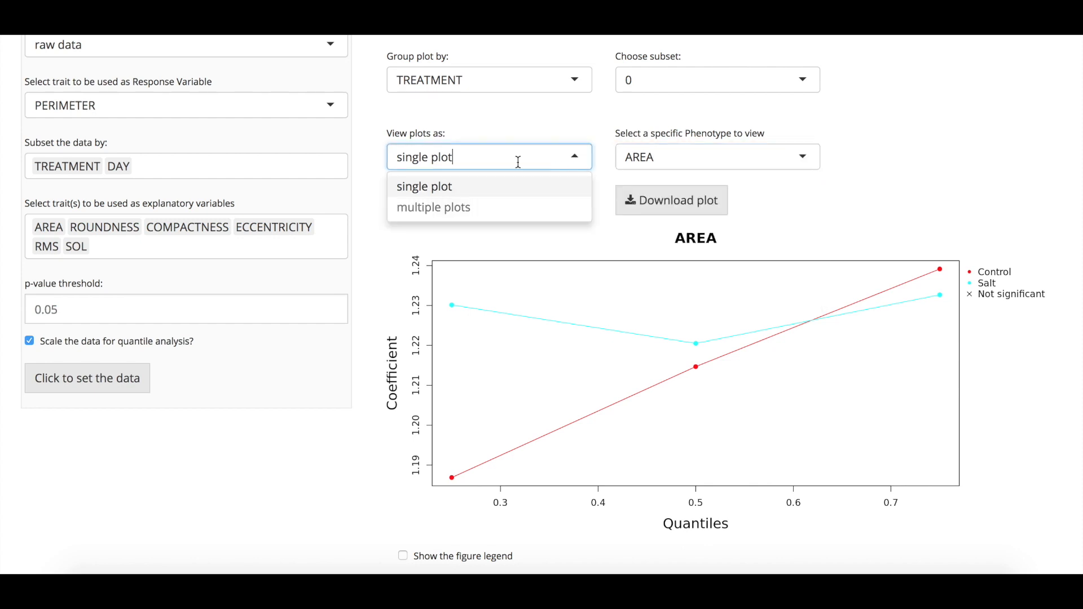
left_click(472, 214)
left_click(447, 224)
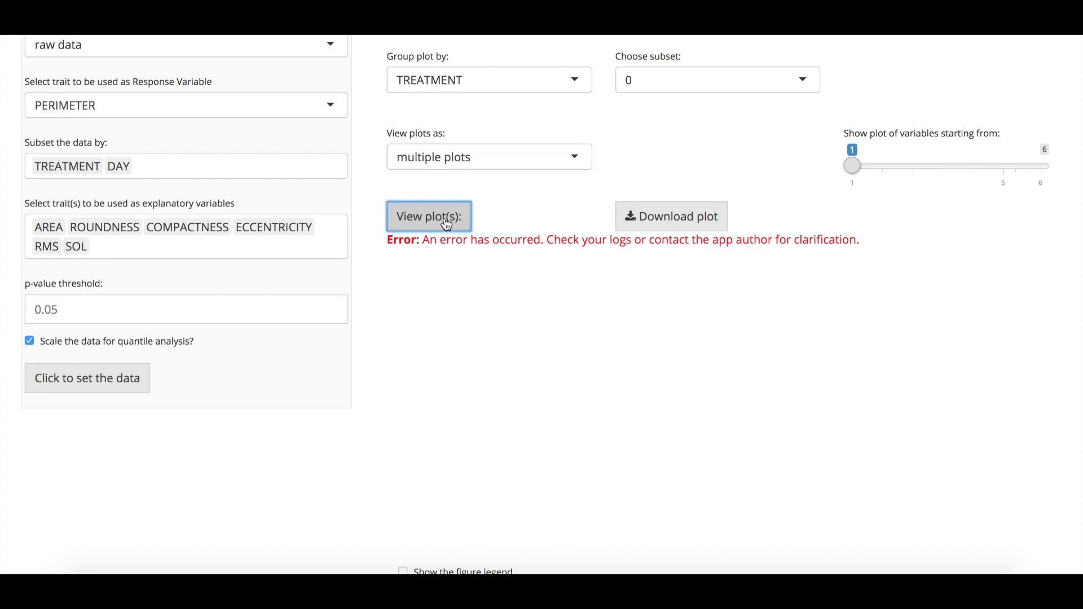
scroll(403, 336, "down", 1)
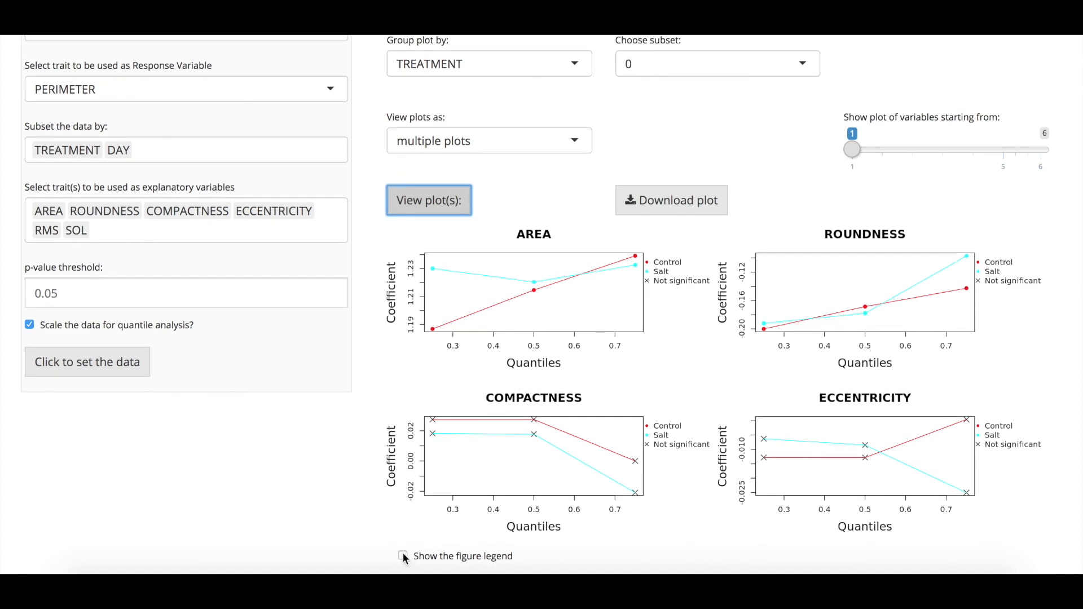
left_click(403, 556)
scroll(393, 500, "down", 2)
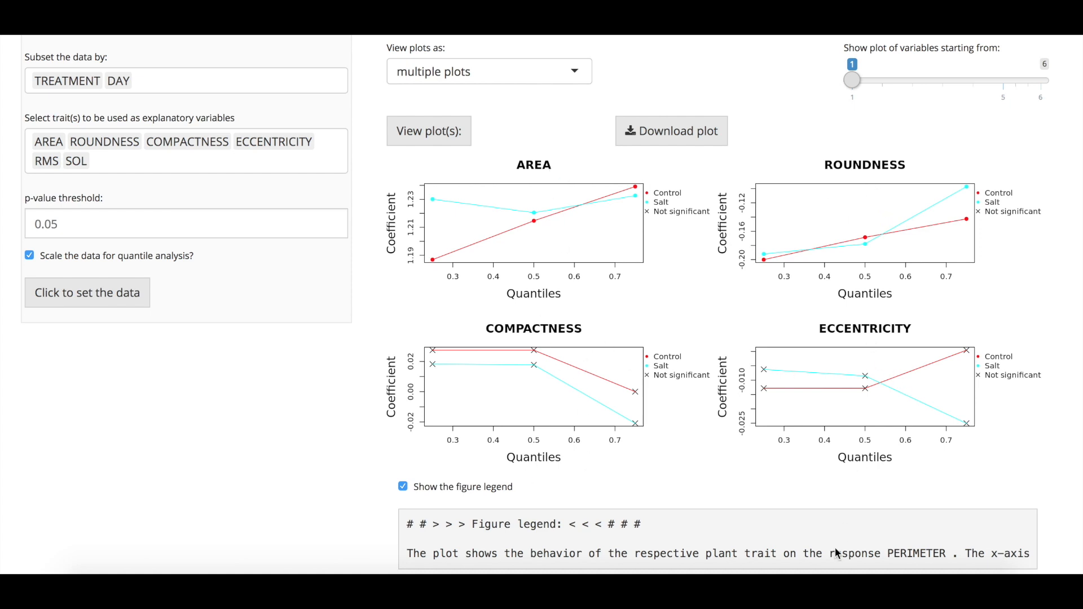
Step: Read the figure legend through to its end, checking its explanations against the plots
scroll(800, 544, "right", 8)
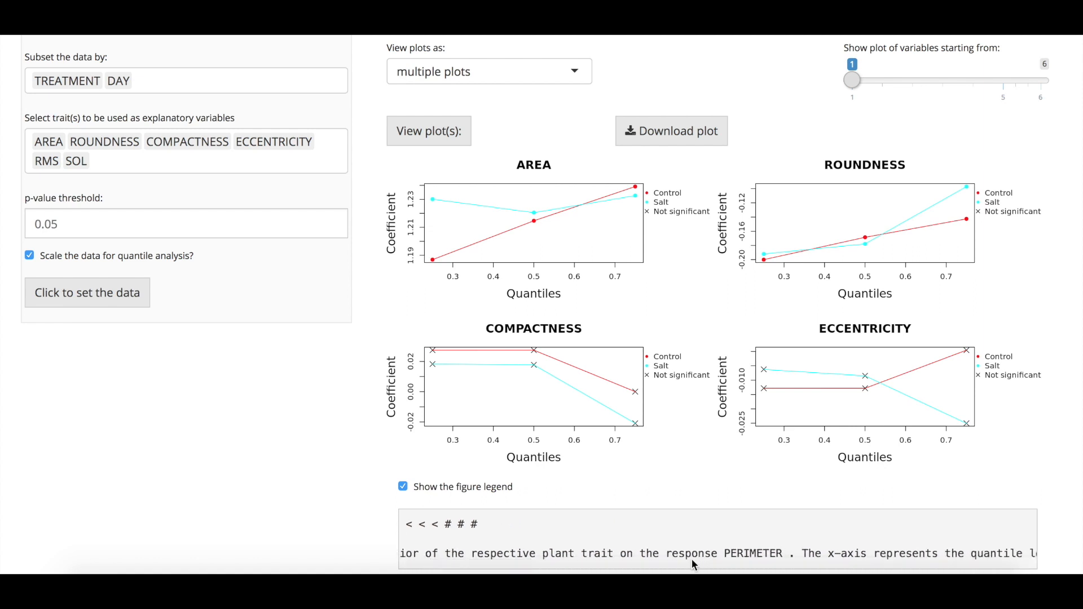
scroll(692, 558, "right", 2)
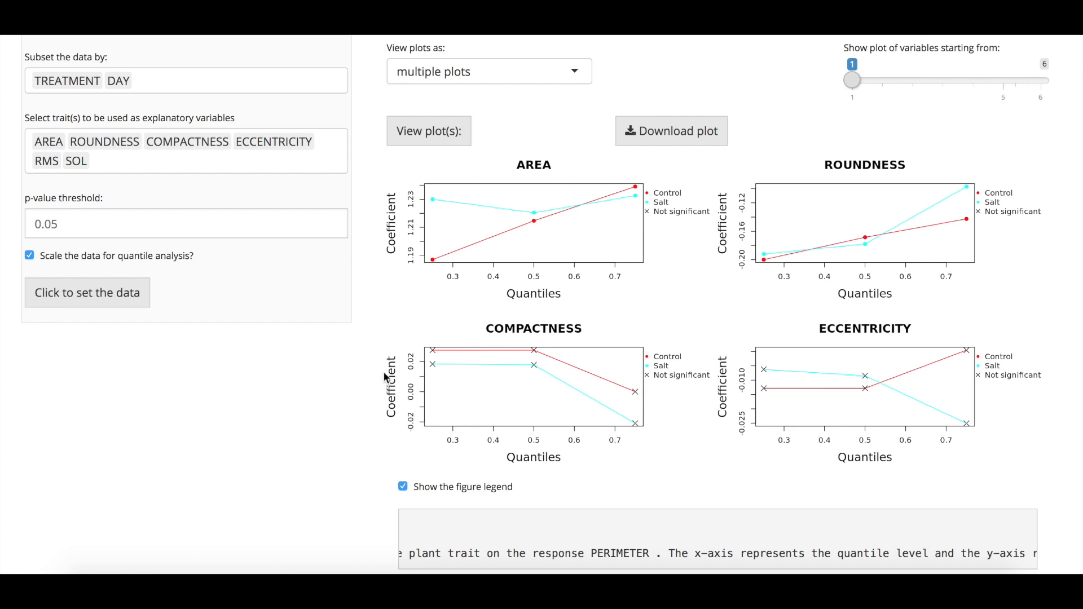
scroll(772, 516, "right", 7)
scroll(772, 518, "right", 10)
scroll(772, 523, "right", 4)
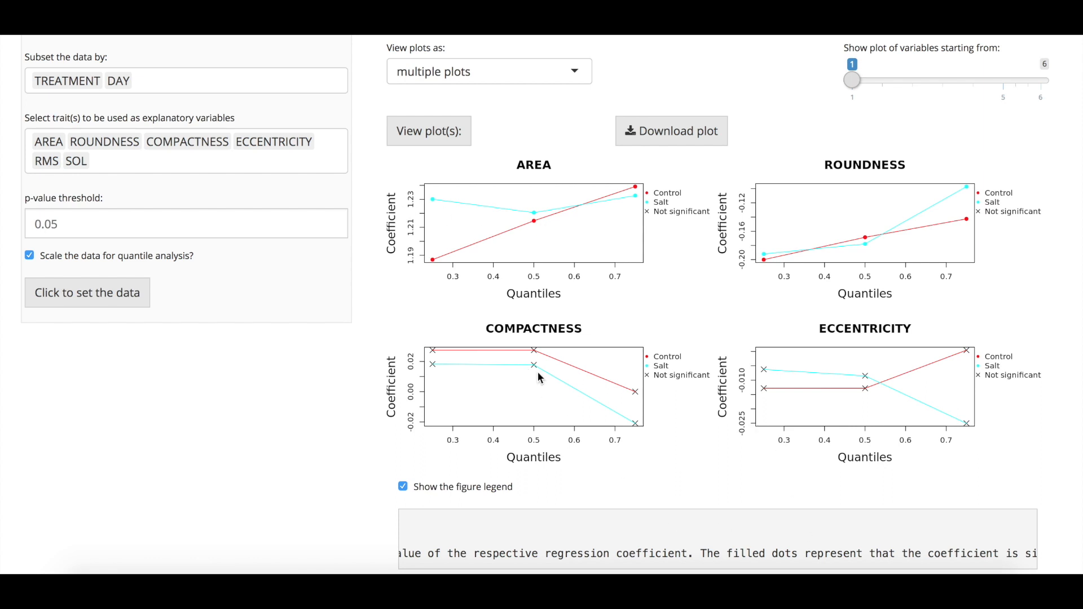
scroll(654, 561, "right", 10)
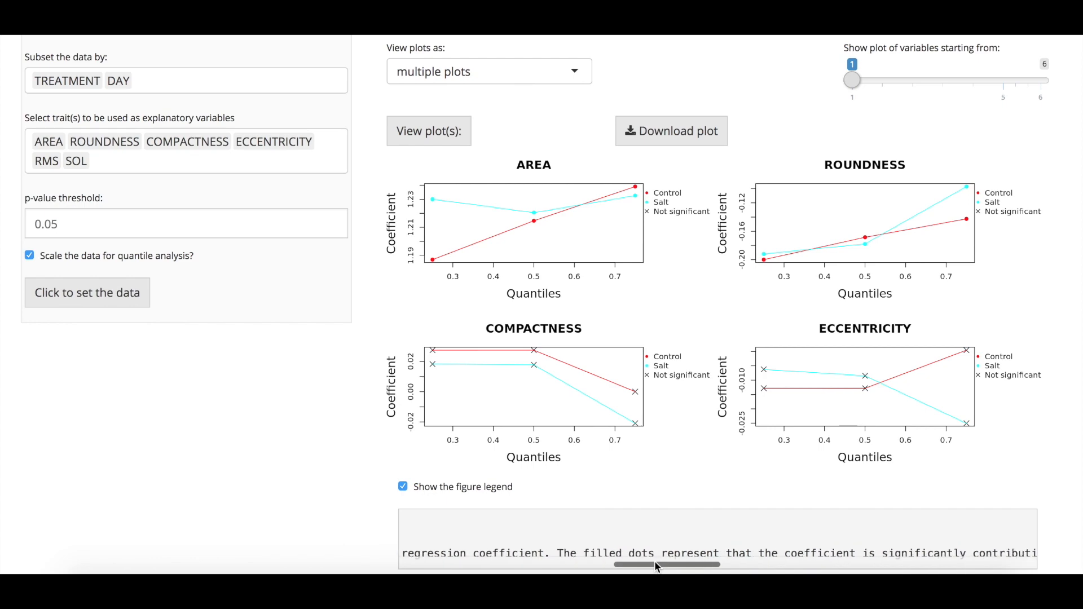
scroll(629, 523, "right", 5)
scroll(630, 522, "right", 5)
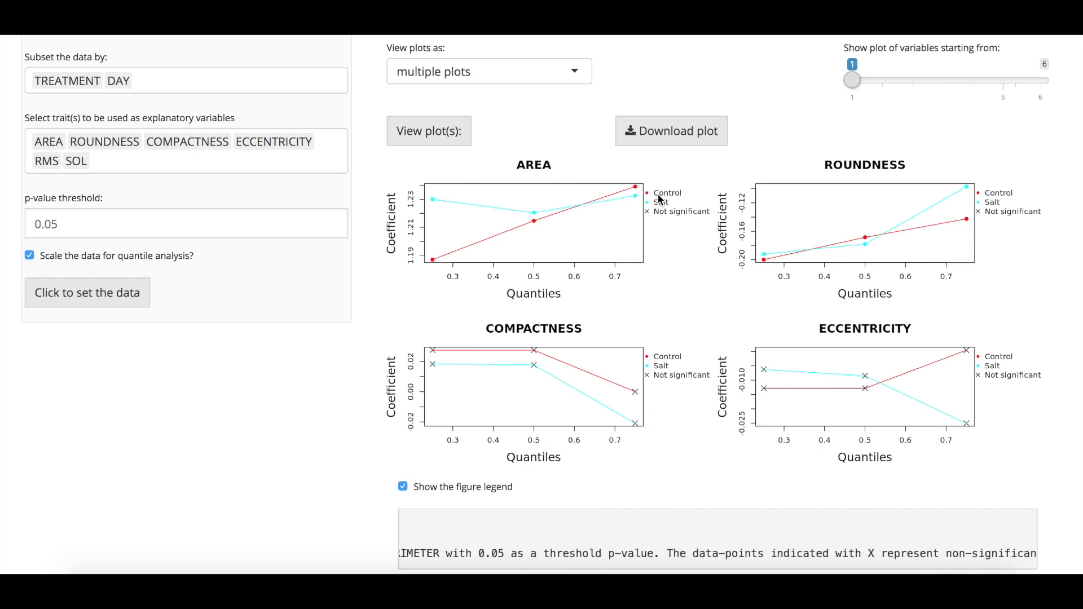
scroll(660, 204, "up", 3)
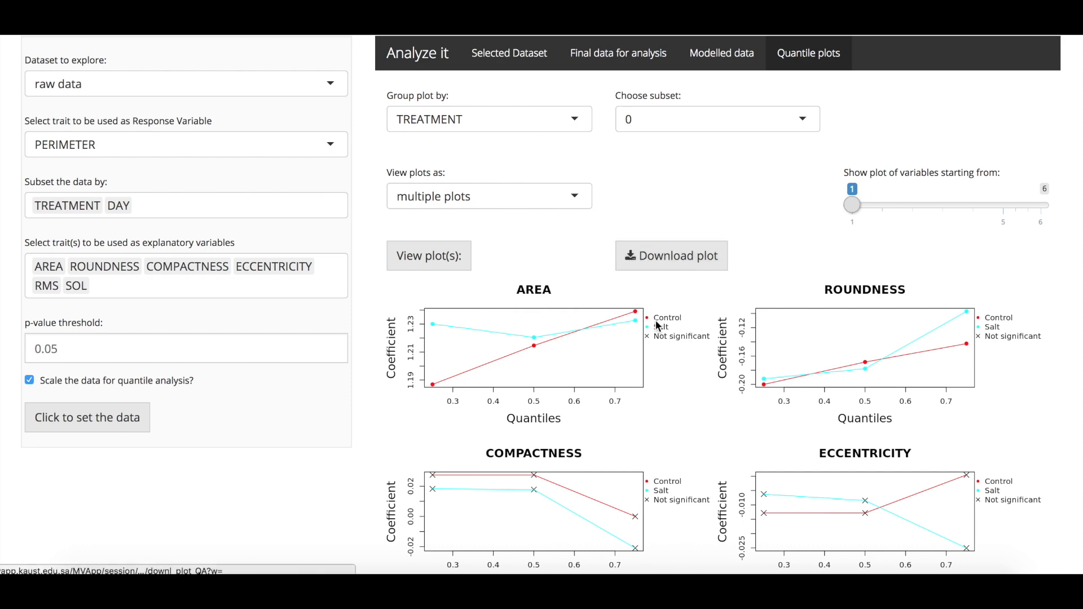
scroll(659, 339, "down", 3)
scroll(754, 536, "right", 5)
scroll(754, 533, "right", 8)
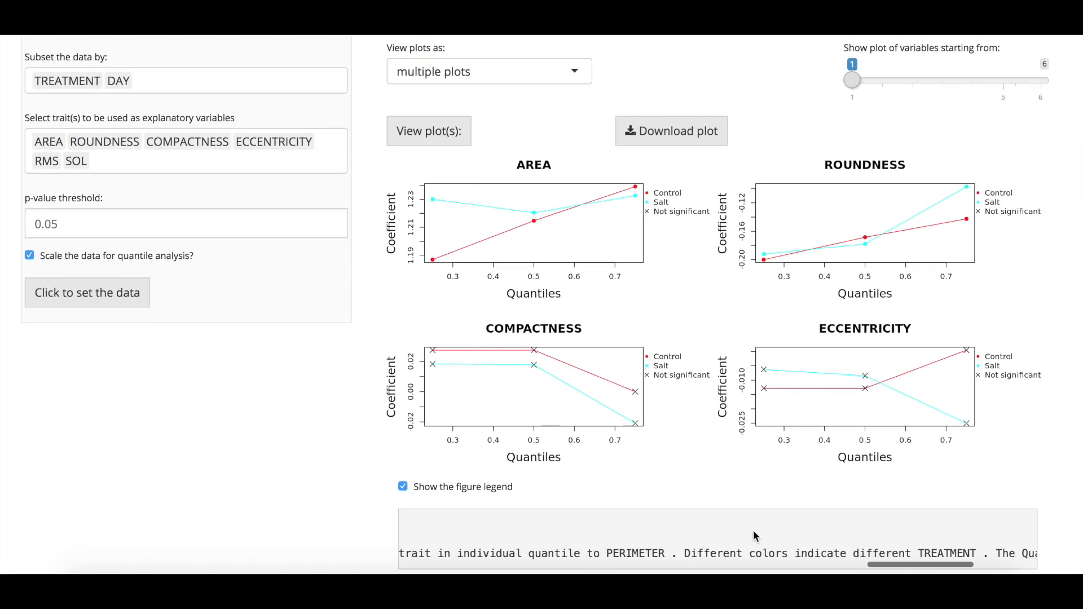
scroll(754, 536, "right", 3)
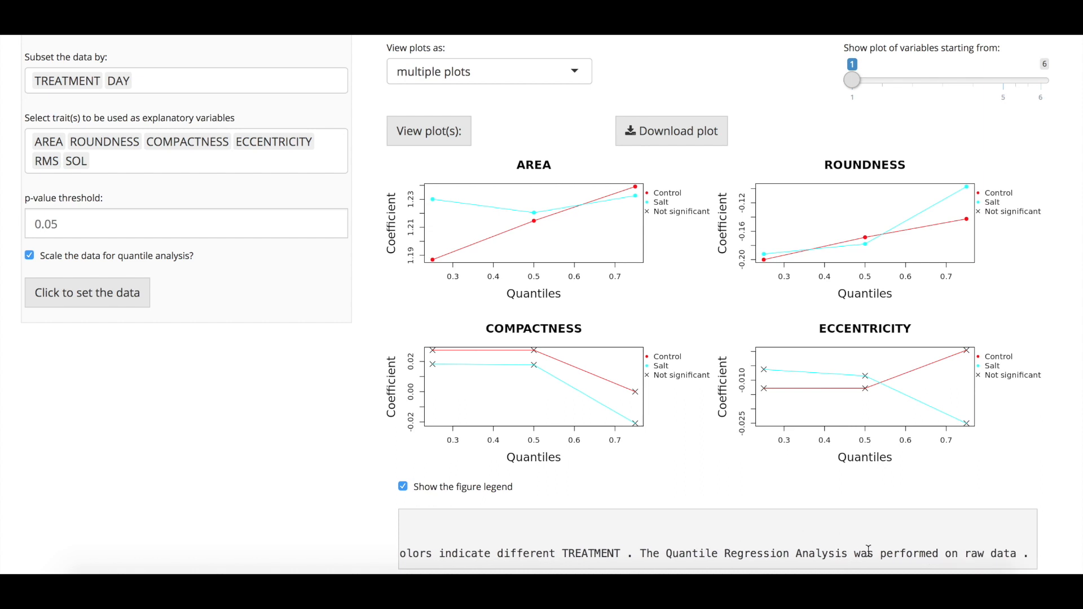
Step: View the TREATMENT-grouped plots of variables starting from 5, and return the plots to starting from variable 1
scroll(618, 367, "up", 3)
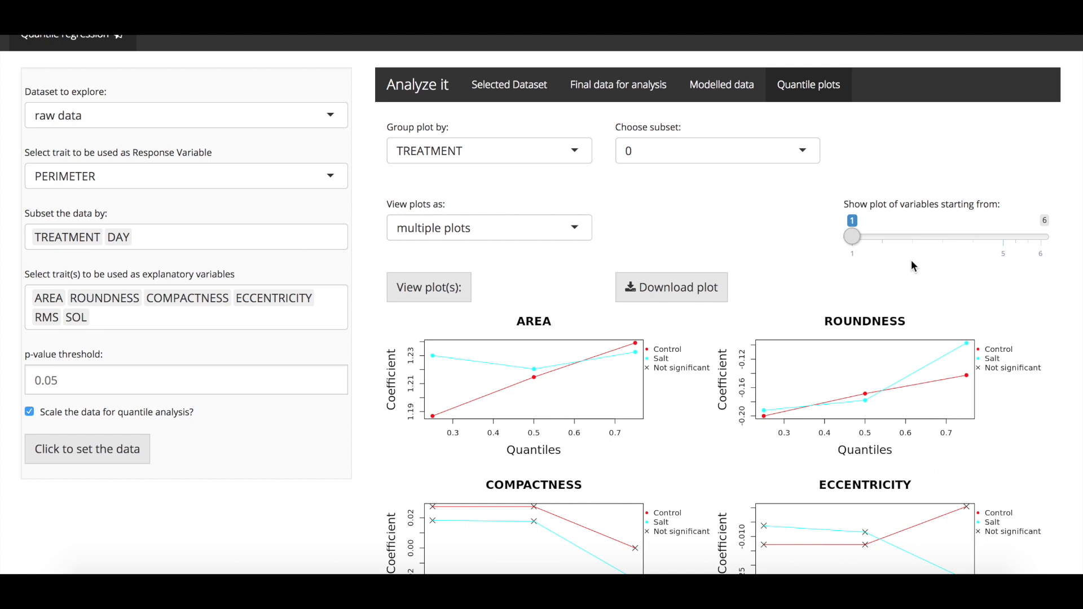
left_click(1005, 236)
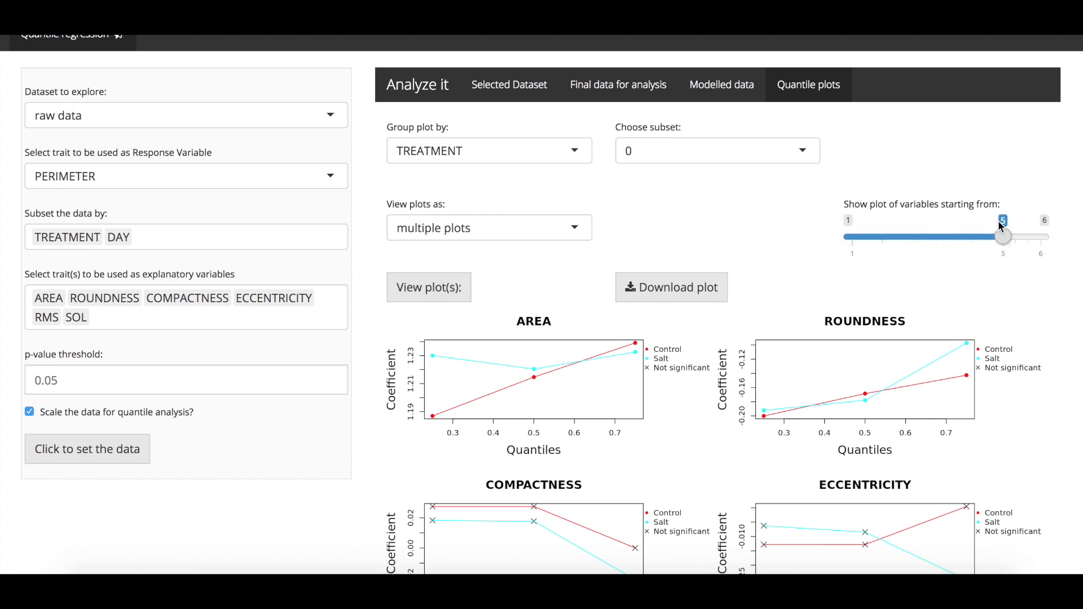
left_click(412, 301)
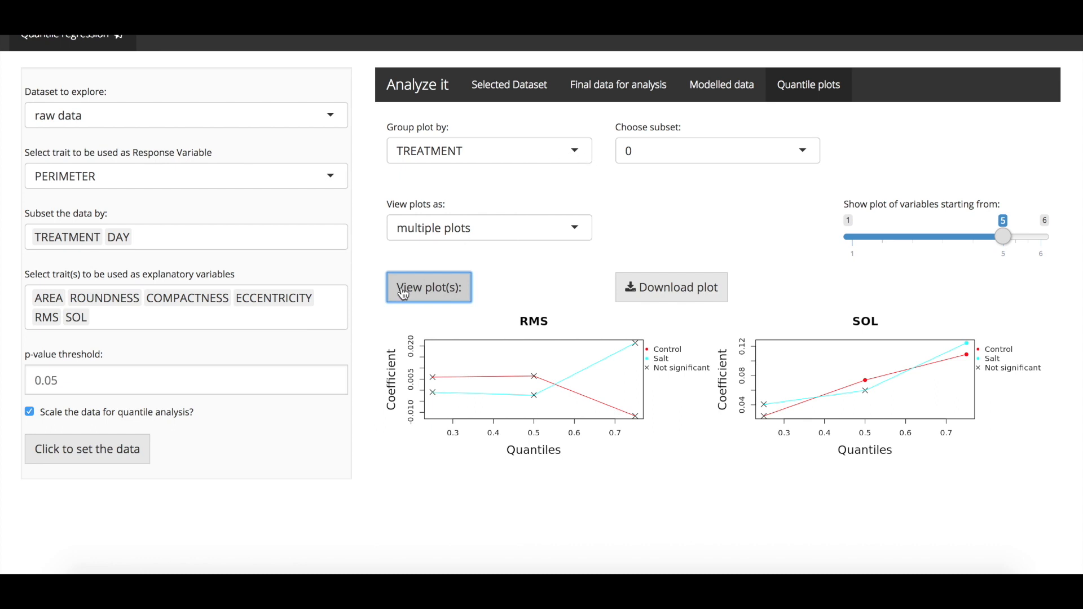
left_click(845, 236)
left_click(460, 287)
Step: Group the multiple plots by DAY for the Control subset and view them
left_click(500, 155)
left_click(451, 201)
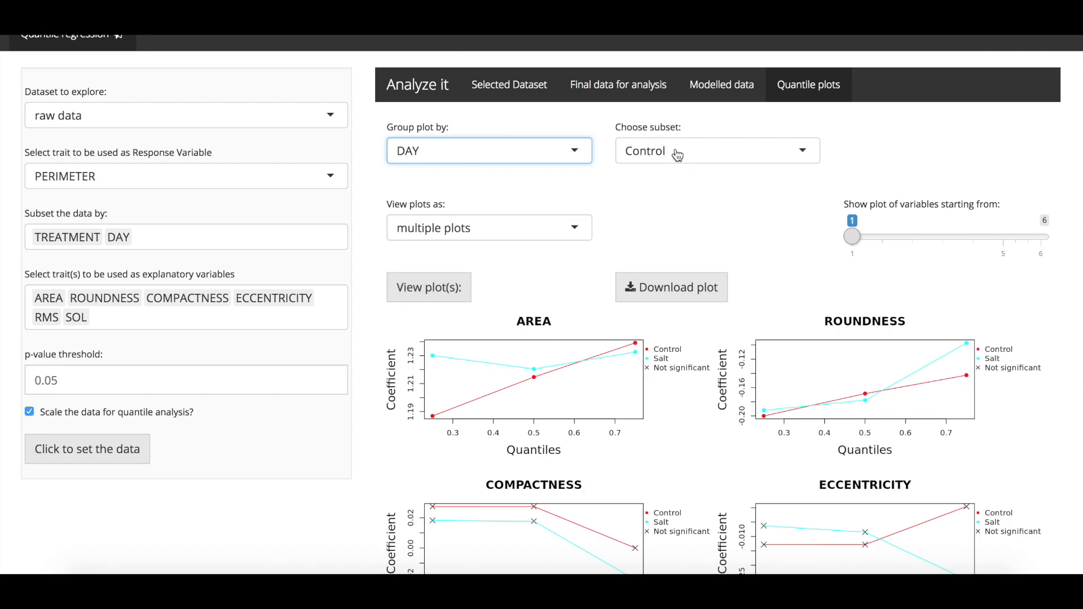
left_click(451, 288)
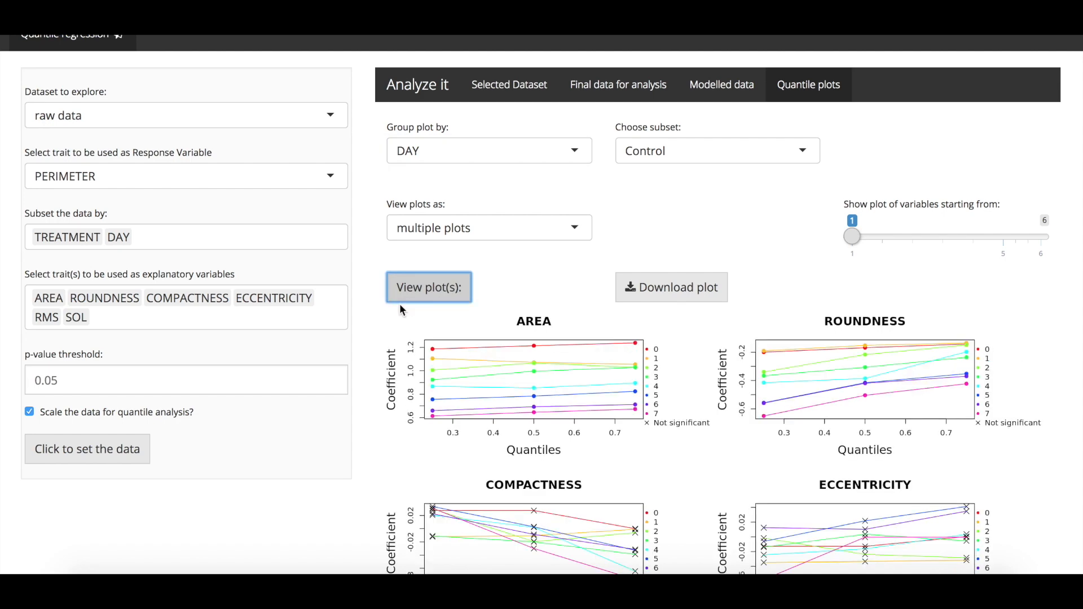
scroll(652, 236, "down", 2)
scroll(595, 243, "up", 2)
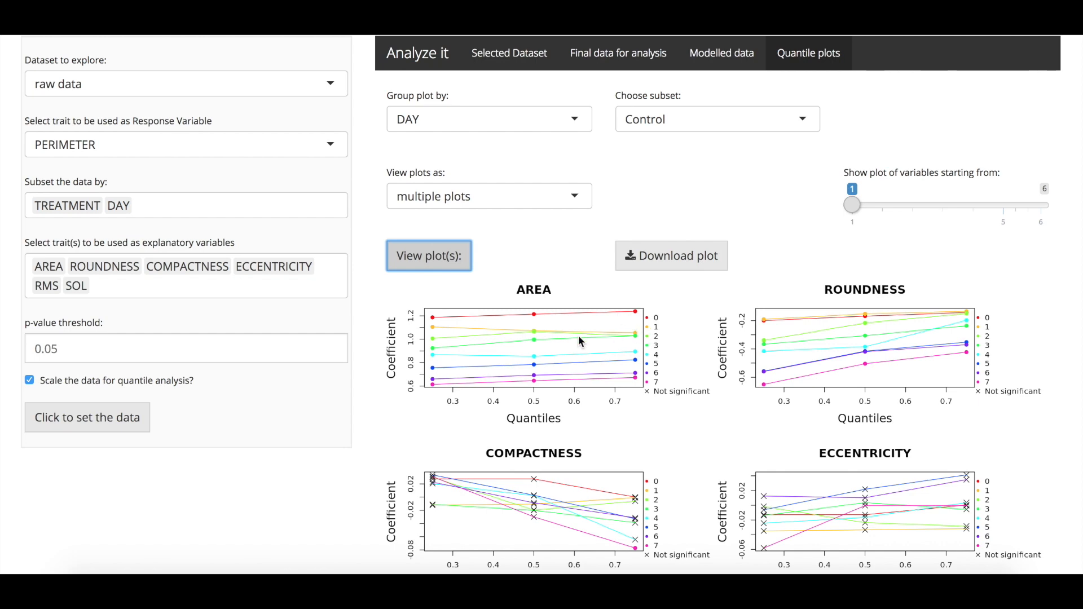
scroll(578, 335, "down", 2)
Step: View the DAY-grouped Control plots of variables starting from 5, and redraw them starting from variable 1
scroll(1002, 296, "up", 4)
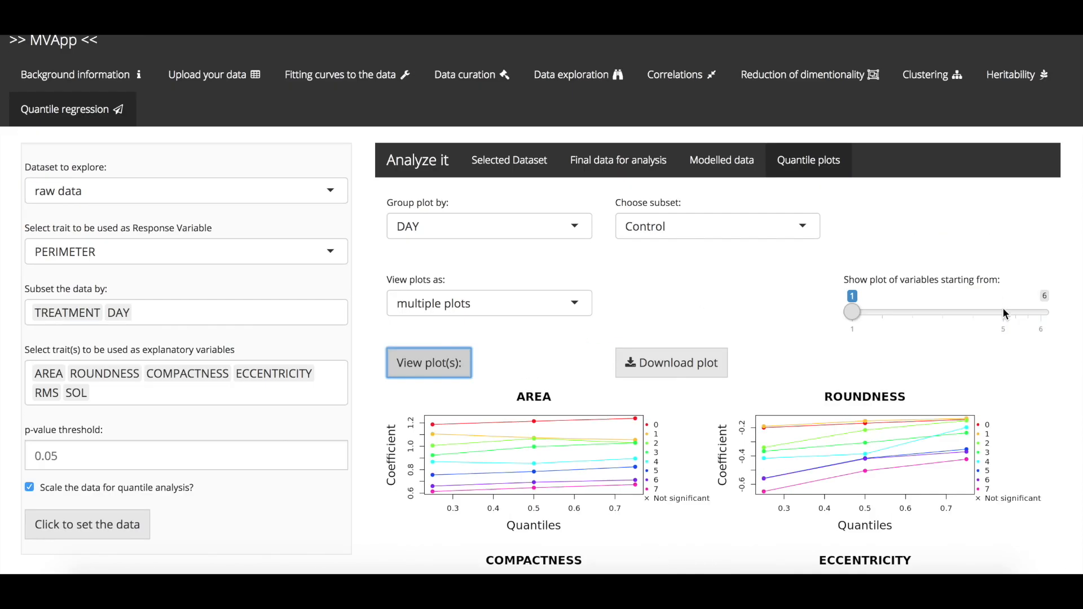
left_click(1003, 312)
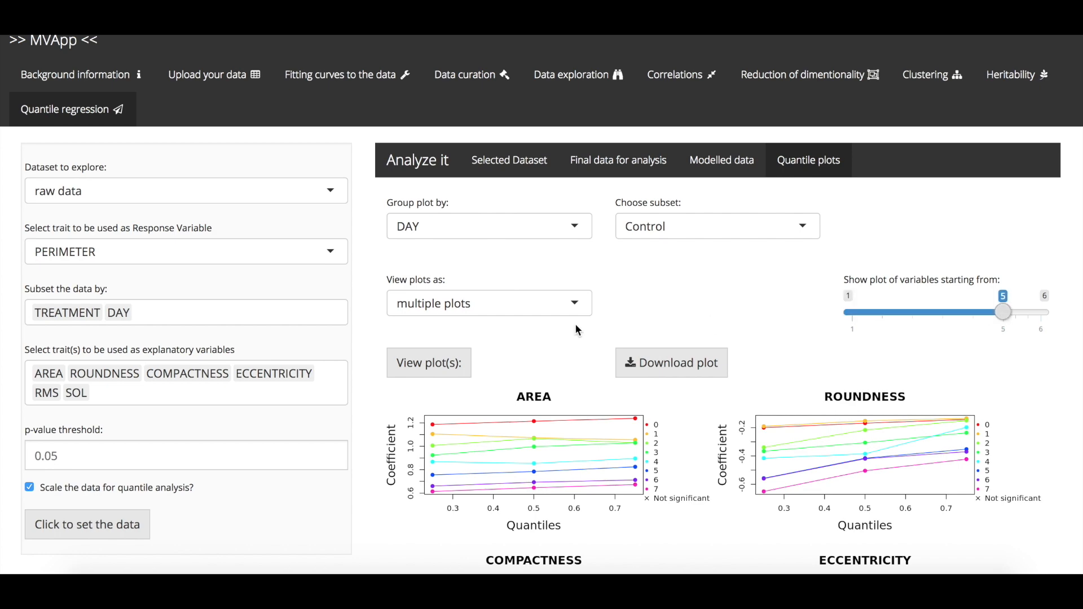
left_click(426, 366)
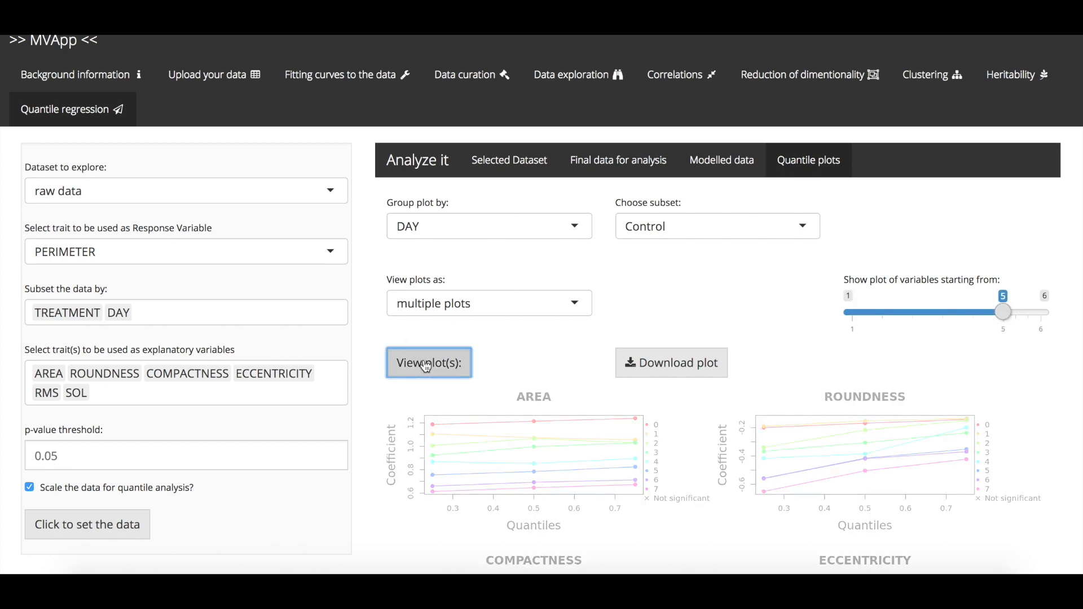
scroll(423, 363, "down", 4)
scroll(544, 234, "up", 3)
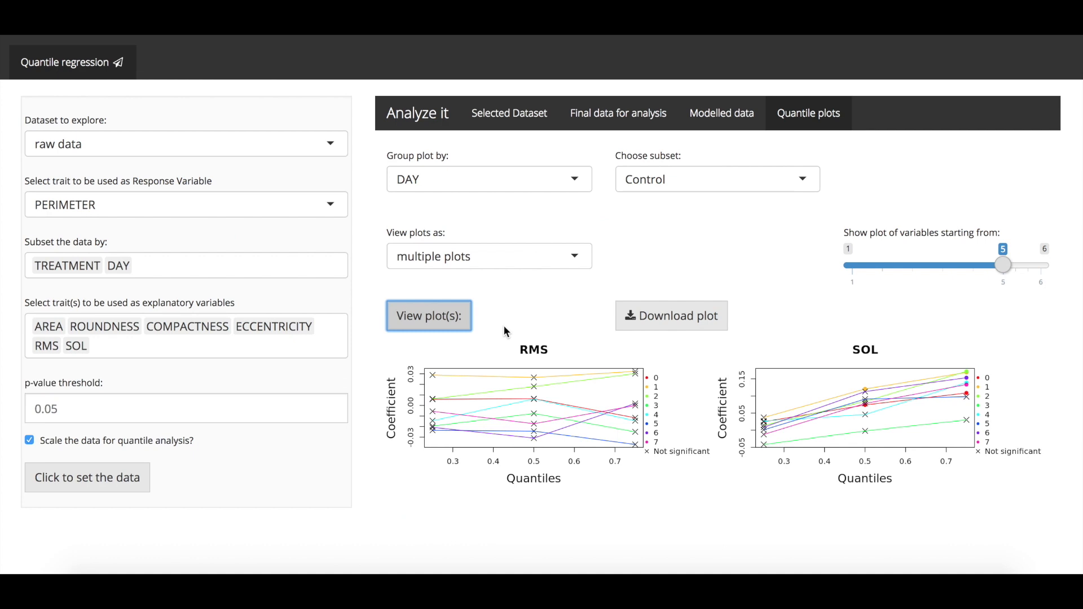
left_click(853, 264)
left_click(416, 314)
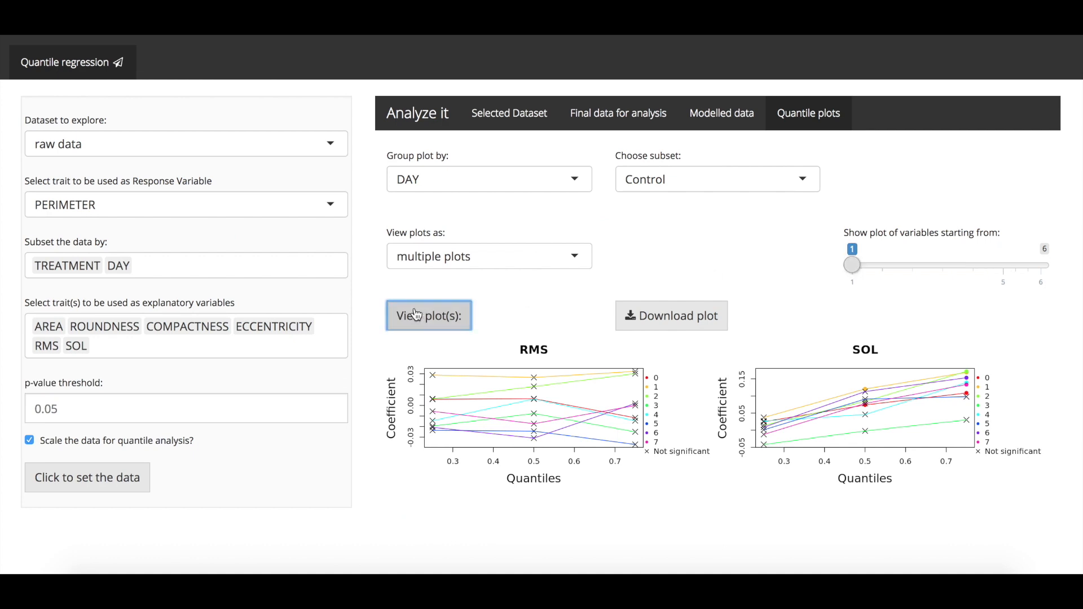
Step: Switch the DAY-grouped plots to the Salt subset and view them
scroll(777, 261, "up", 2)
left_click(776, 256)
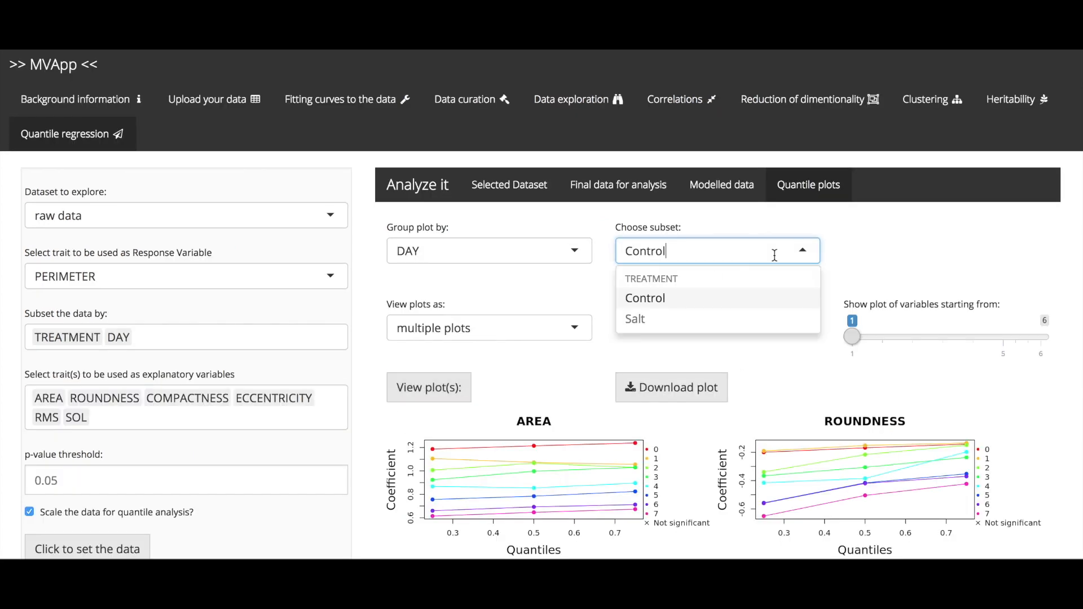
left_click(730, 319)
left_click(468, 395)
scroll(403, 415, "down", 5)
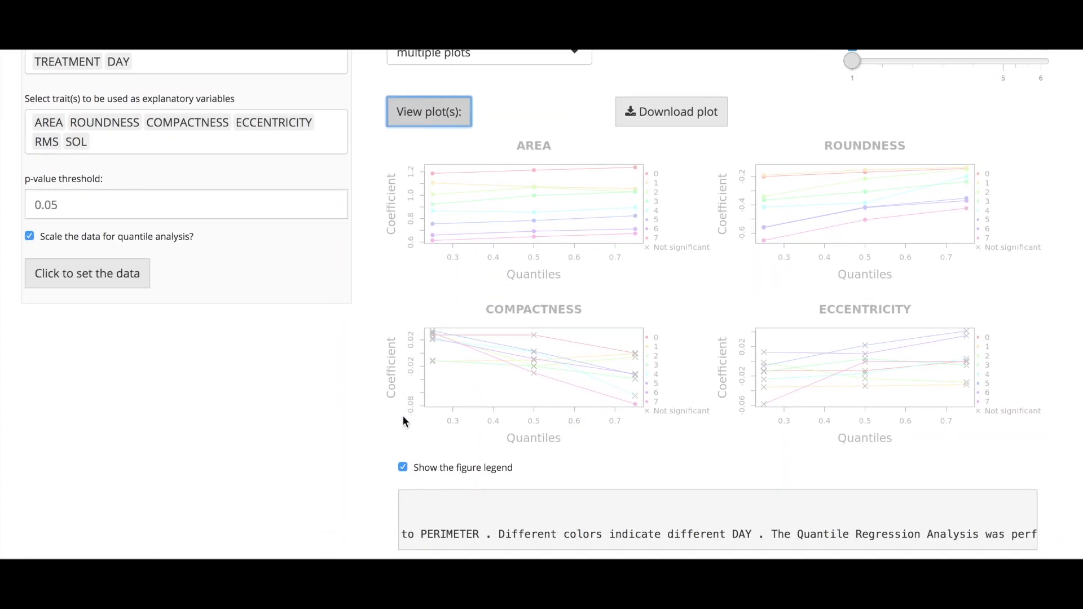
scroll(403, 416, "up", 3)
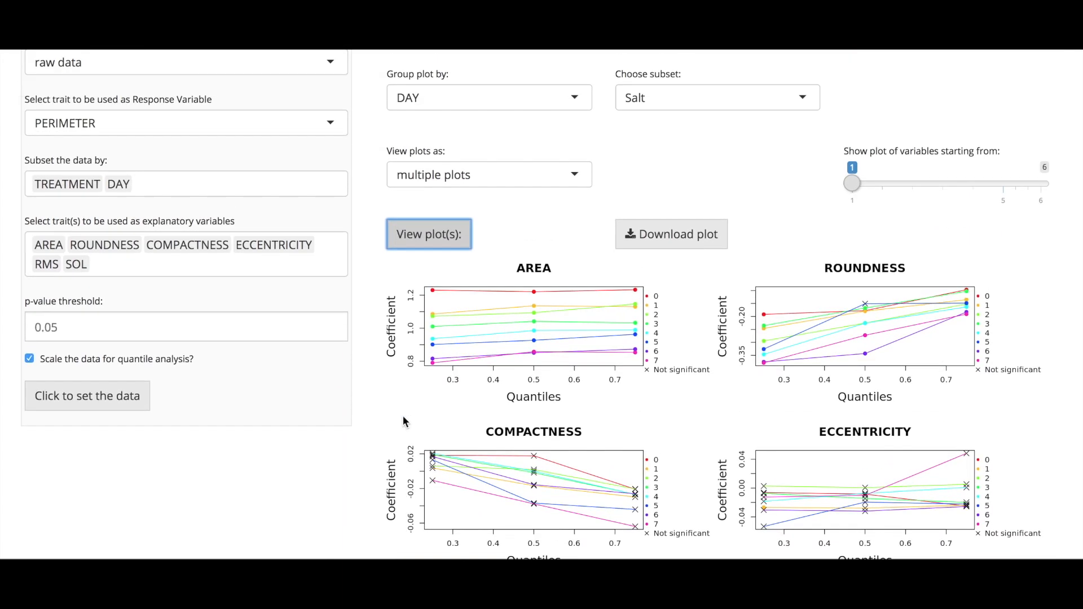